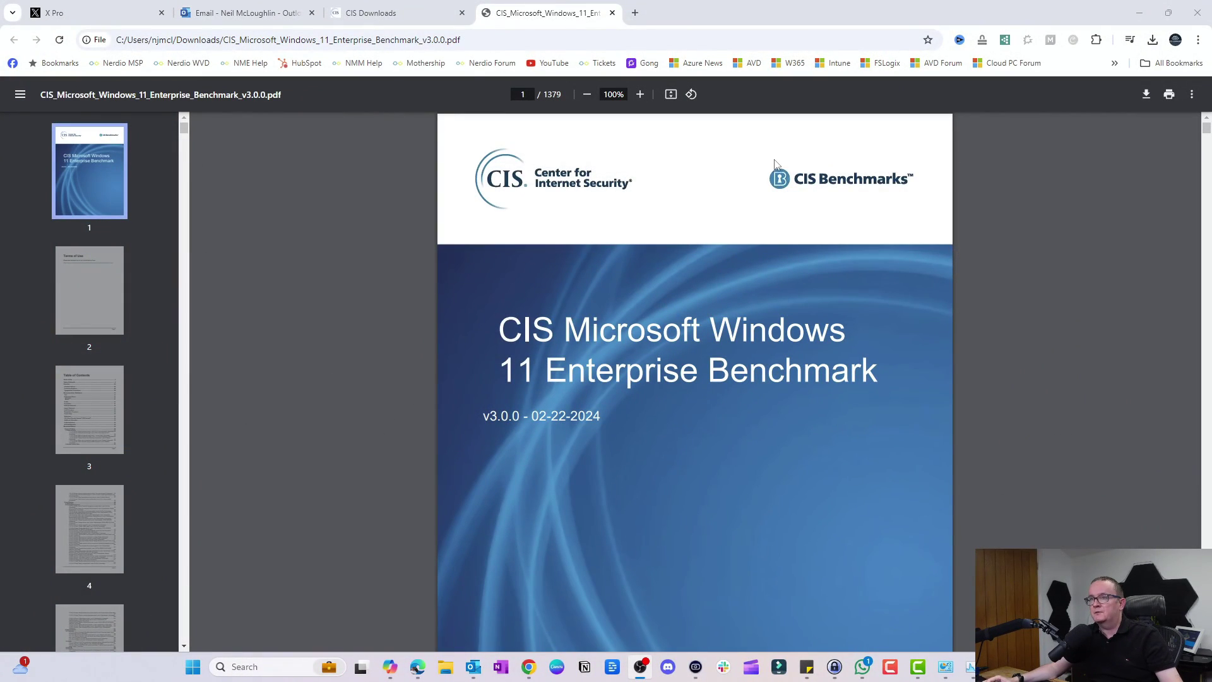
- Scroll the benchmark contents from Account Policies to the 18.10.25 Event Log Service entries on page 21
{"action": "scroll", "coordinate": [679, 322], "scroll_direction": "down", "scroll_amount": 20}
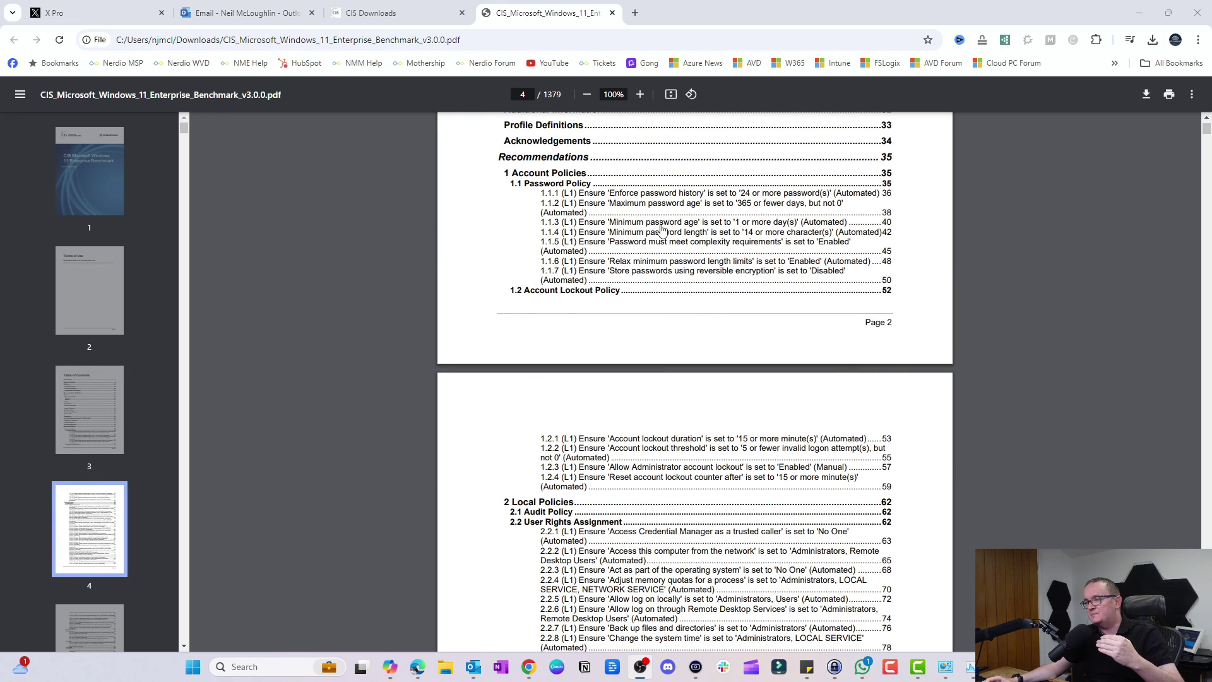
{"action": "scroll", "coordinate": [687, 357], "scroll_direction": "down", "scroll_amount": 2}
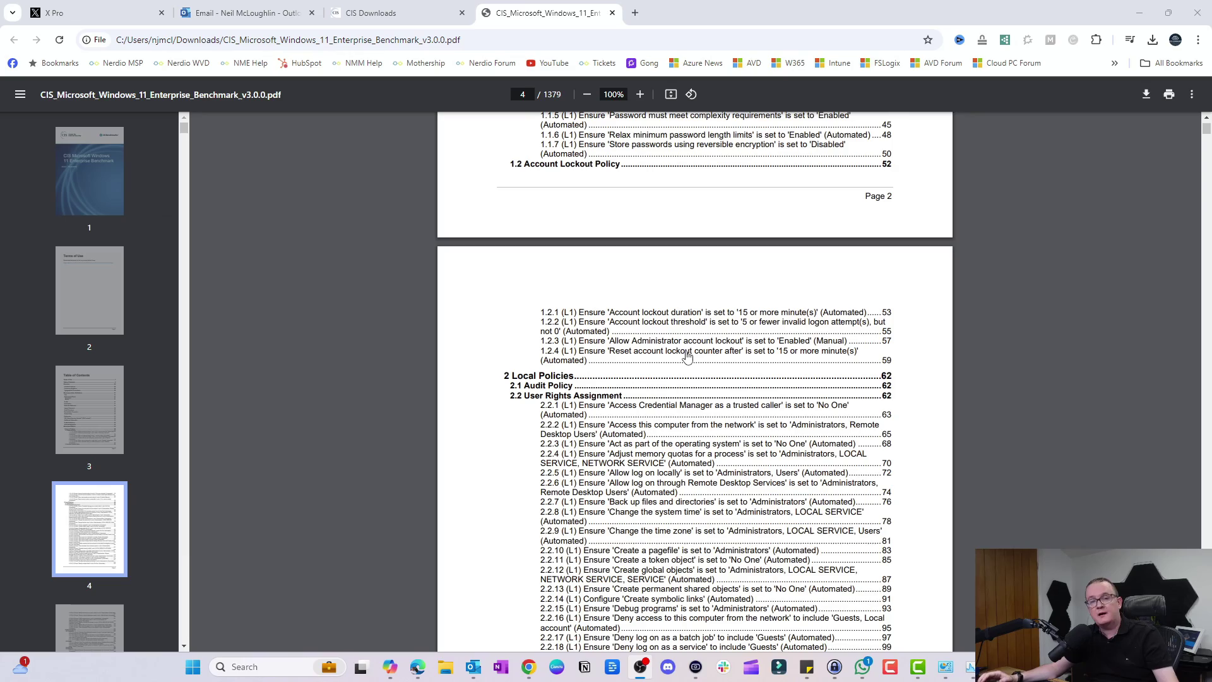
{"action": "scroll", "coordinate": [686, 357], "scroll_direction": "down", "scroll_amount": 5}
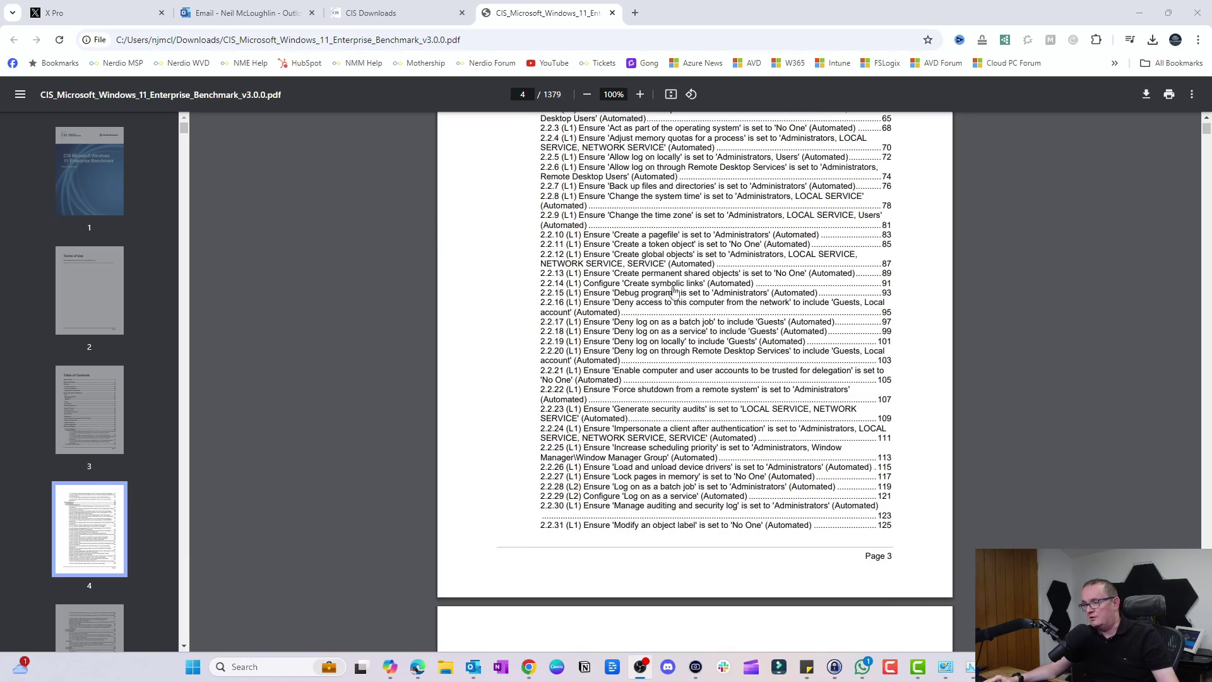
{"action": "scroll", "coordinate": [724, 252], "scroll_direction": "down", "scroll_amount": 10}
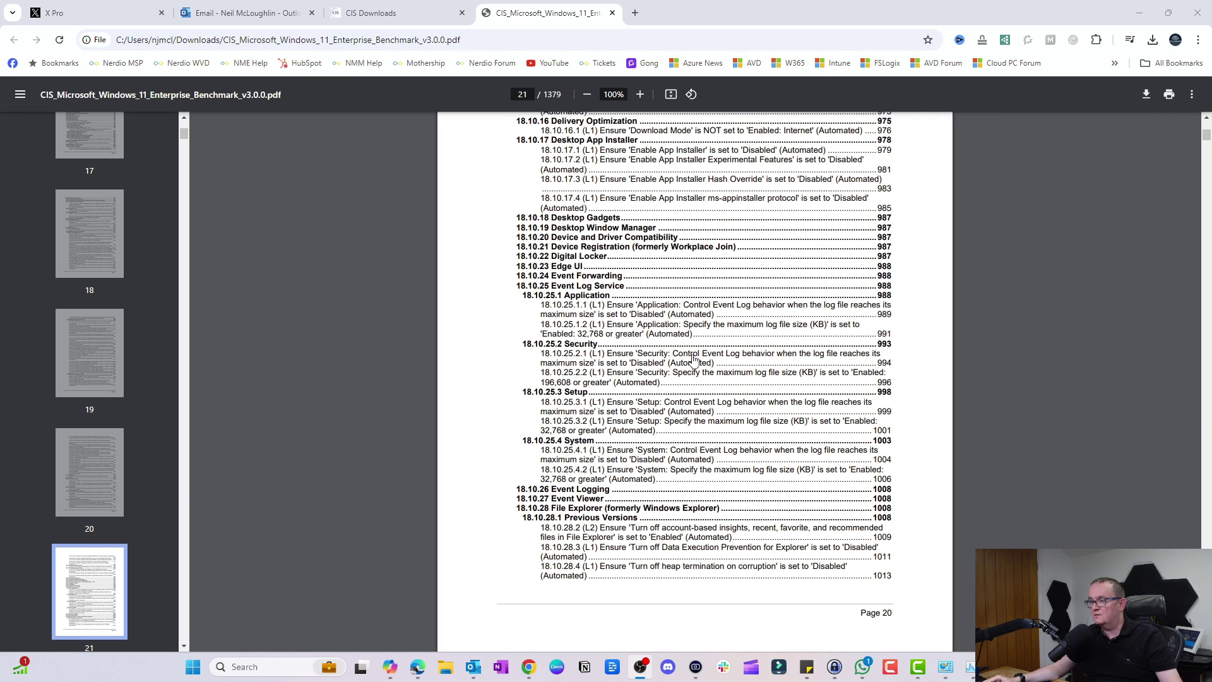
- Jump to 18.10.25.2.1 Security event log on page 995 and read through pages 996–999
{"action": "left_click", "coordinate": [694, 359]}
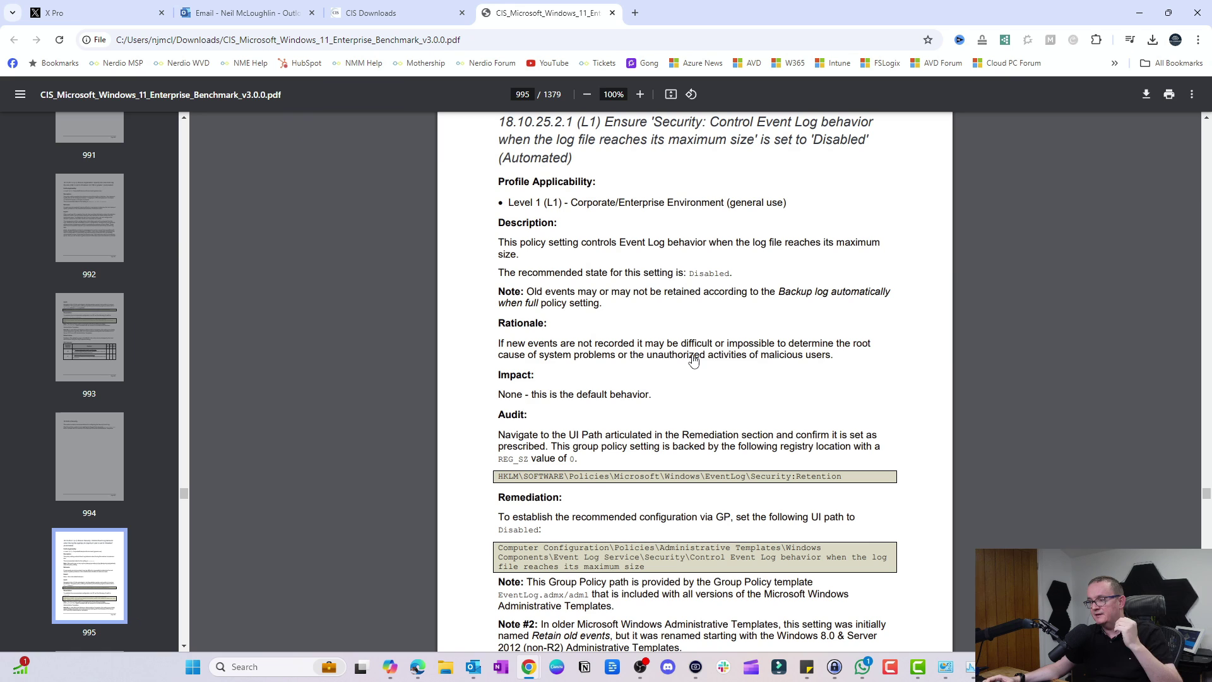
{"action": "scroll", "coordinate": [694, 360], "scroll_direction": "down", "scroll_amount": 12}
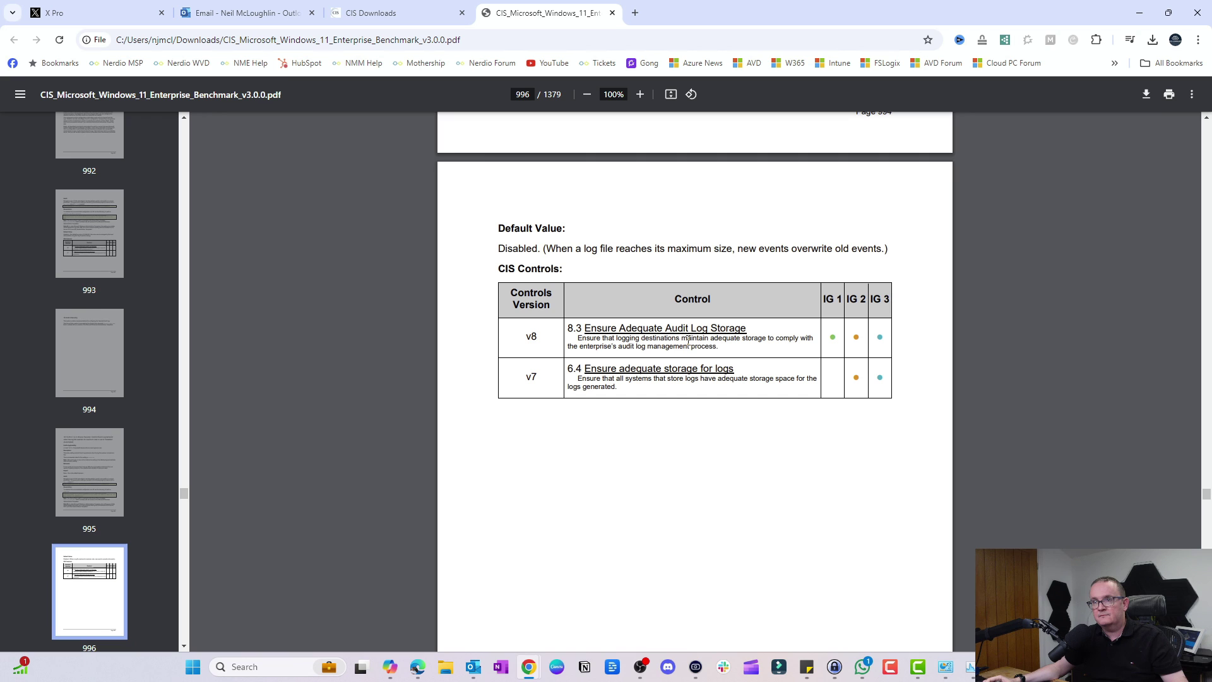
{"action": "scroll", "coordinate": [686, 340], "scroll_direction": "down", "scroll_amount": 13}
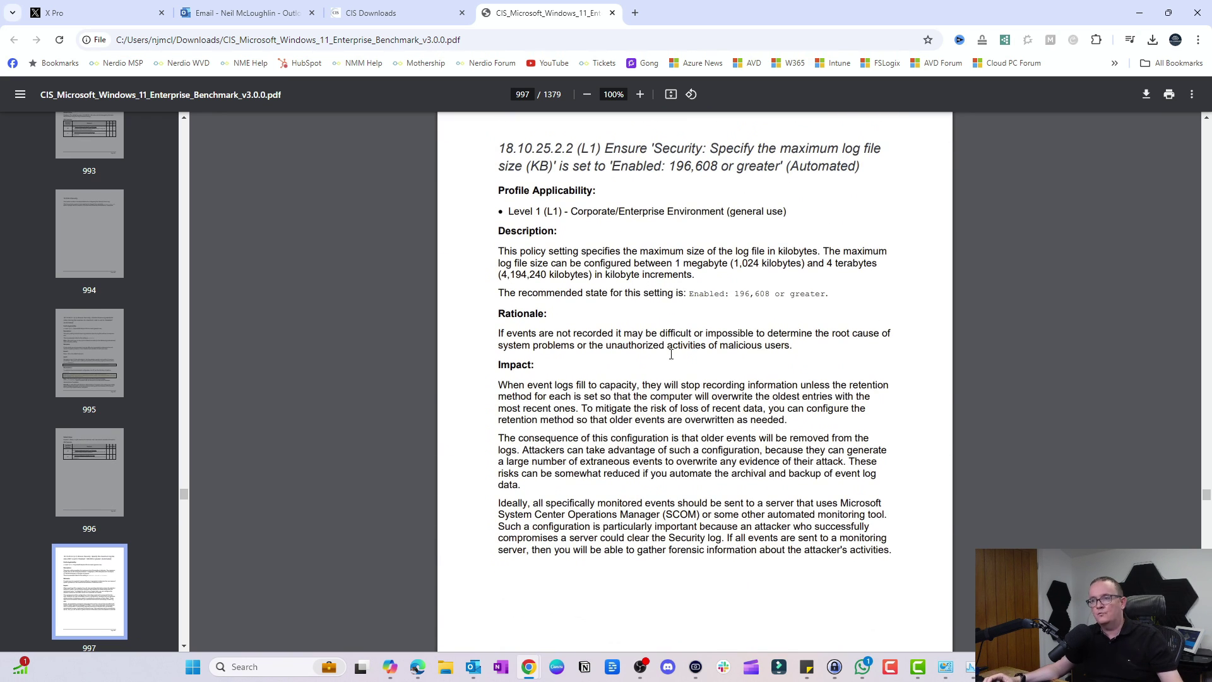
{"action": "scroll", "coordinate": [622, 353], "scroll_direction": "down", "scroll_amount": 2}
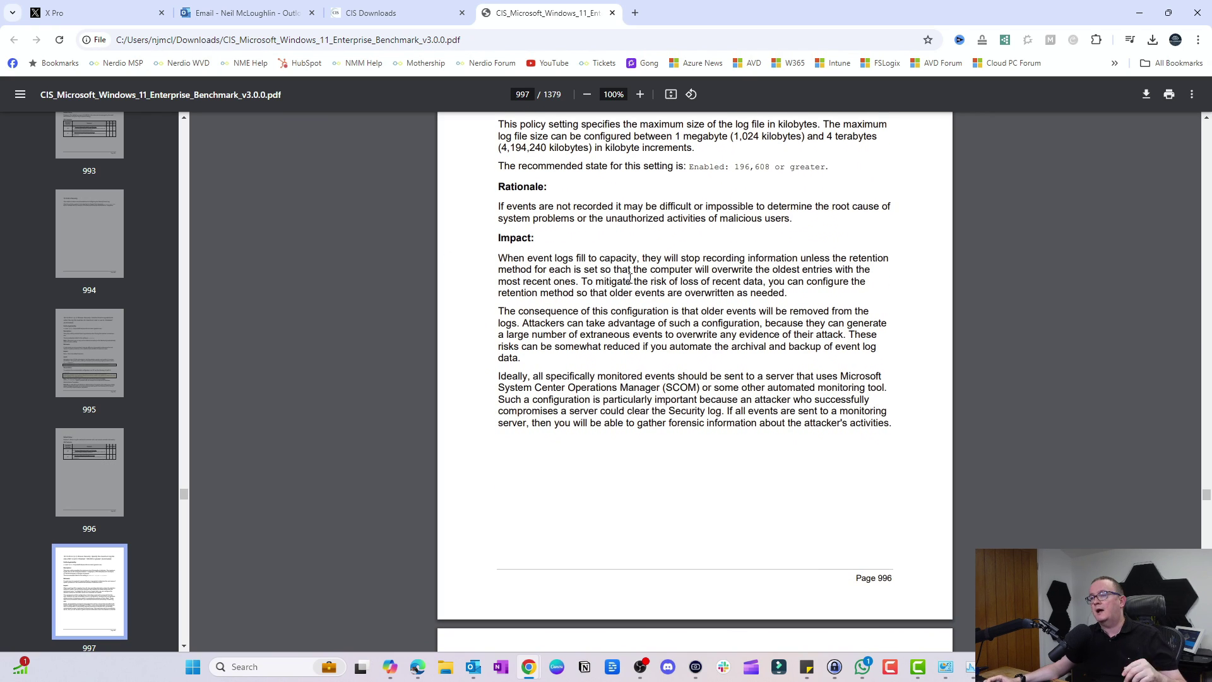
{"action": "scroll", "coordinate": [629, 277], "scroll_direction": "down", "scroll_amount": 10}
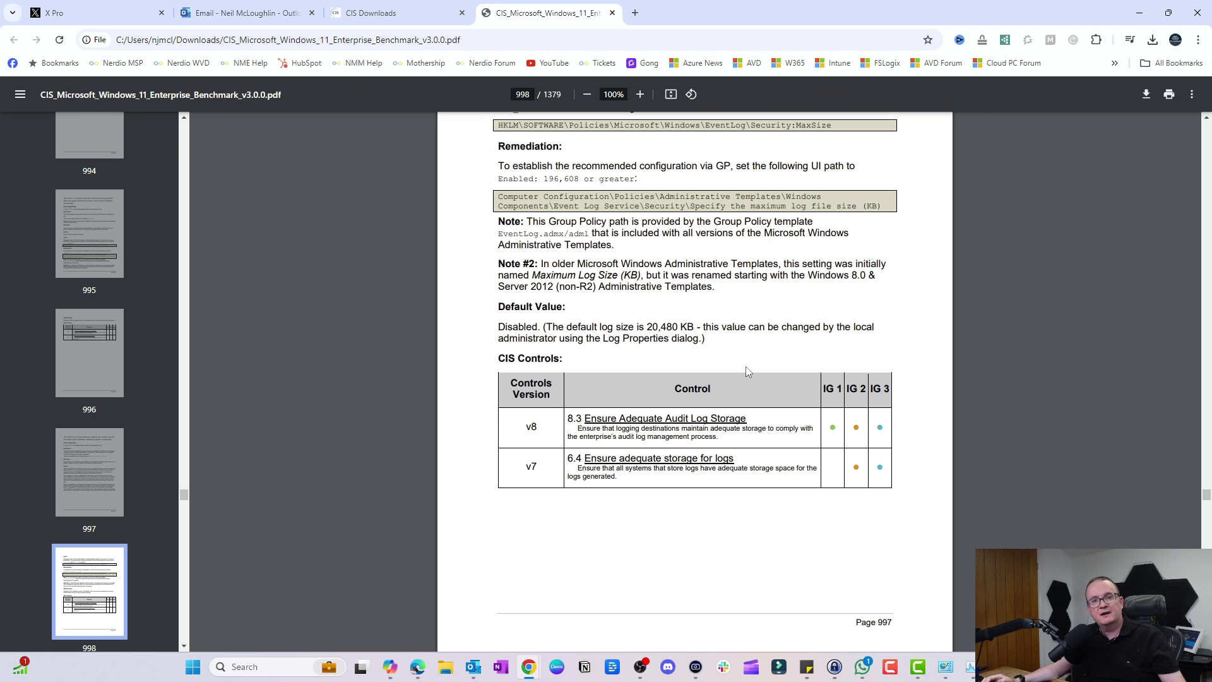
{"action": "scroll", "coordinate": [745, 369], "scroll_direction": "down", "scroll_amount": 13}
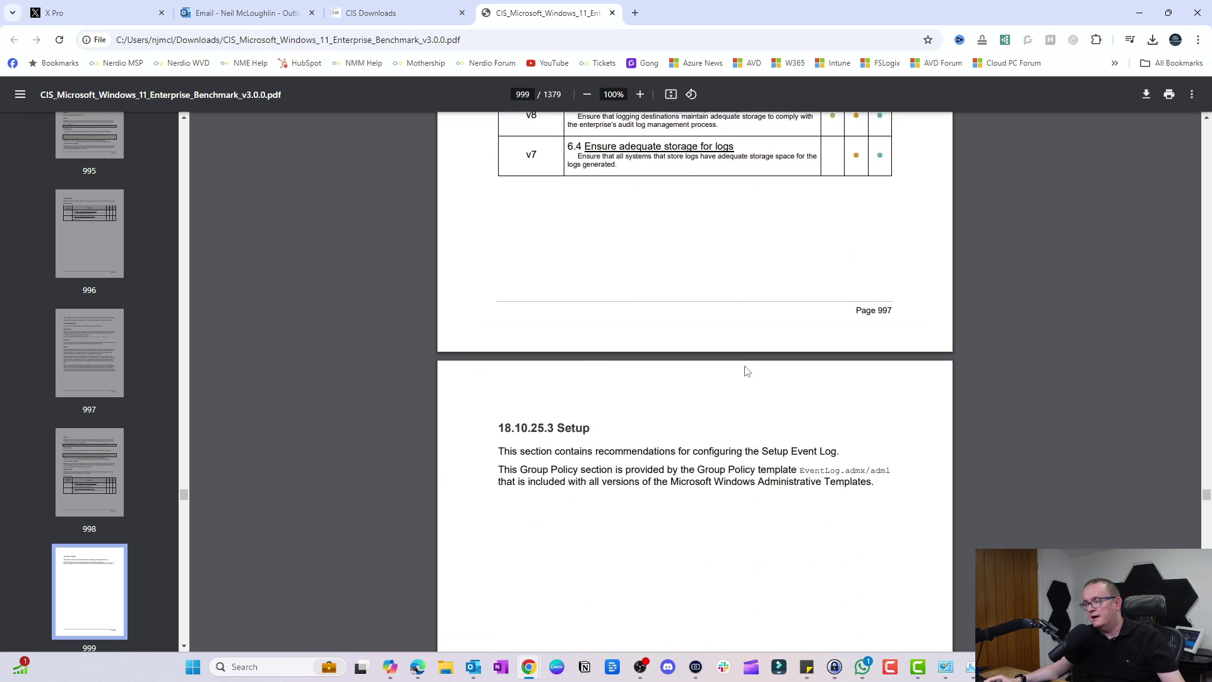
- Select the first VM's hourly cost in the UK South price table and bring Calculator over it
{"action": "scroll", "coordinate": [732, 354], "scroll_direction": "down", "scroll_amount": 7}
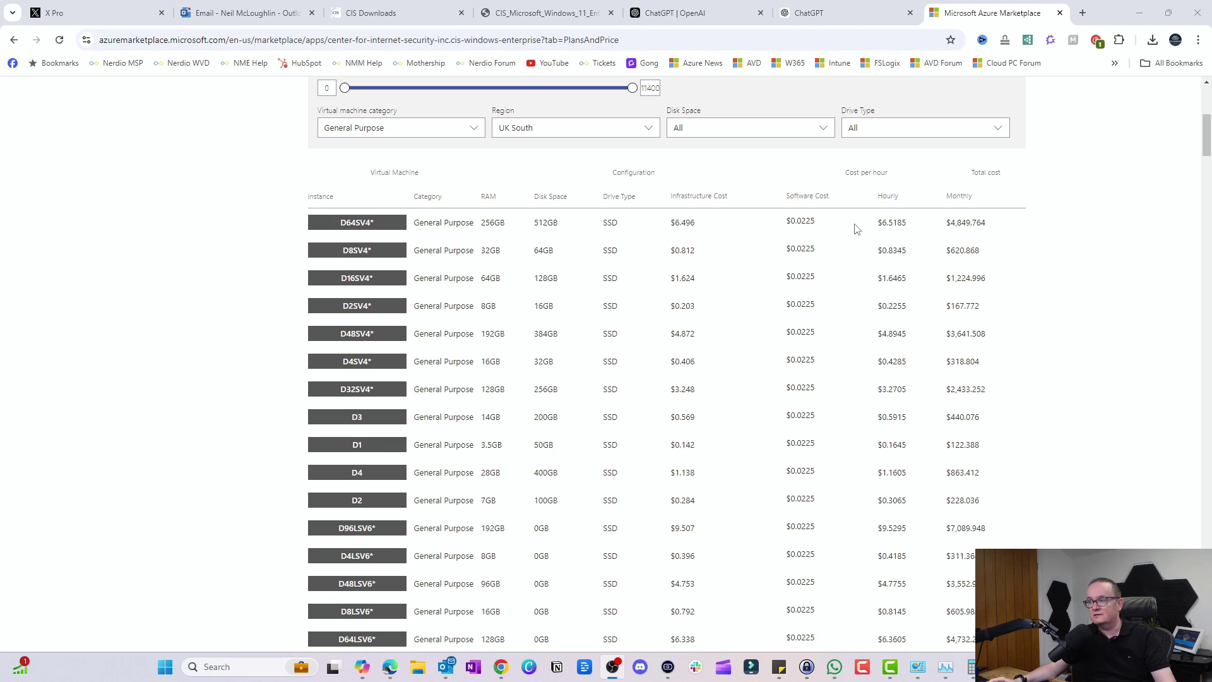
{"action": "left_click_drag", "start_coordinate": [860, 228], "coordinate": [895, 226]}
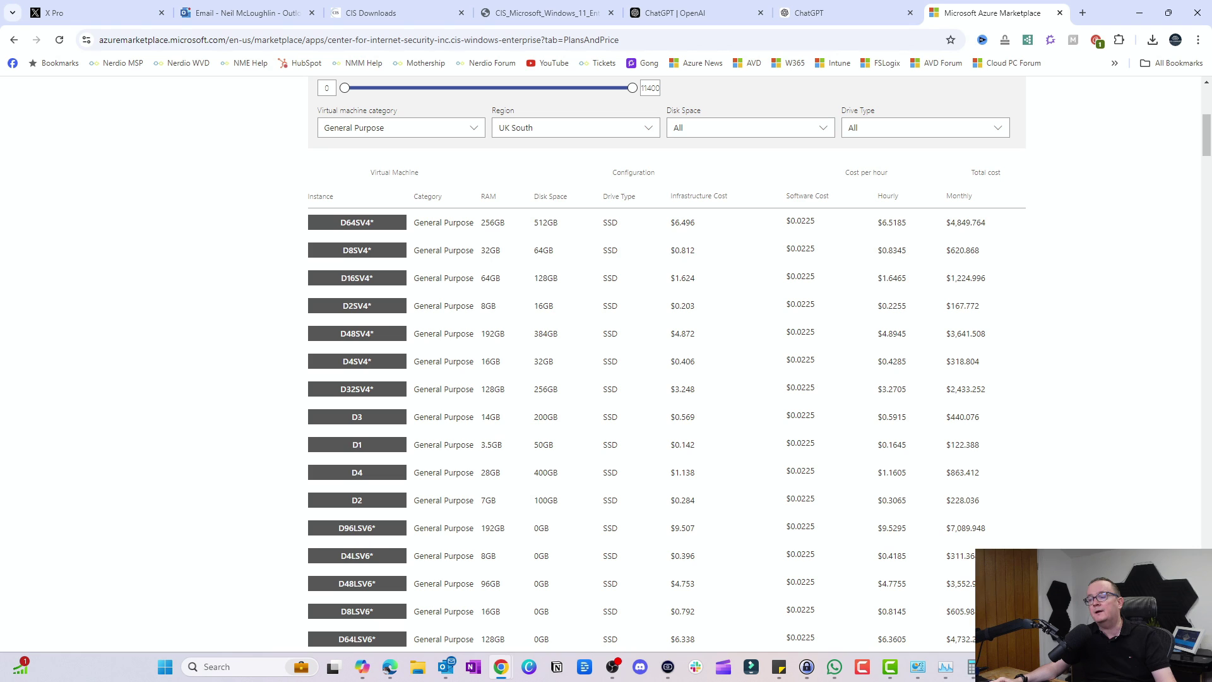
{"action": "left_click", "coordinate": [971, 666]}
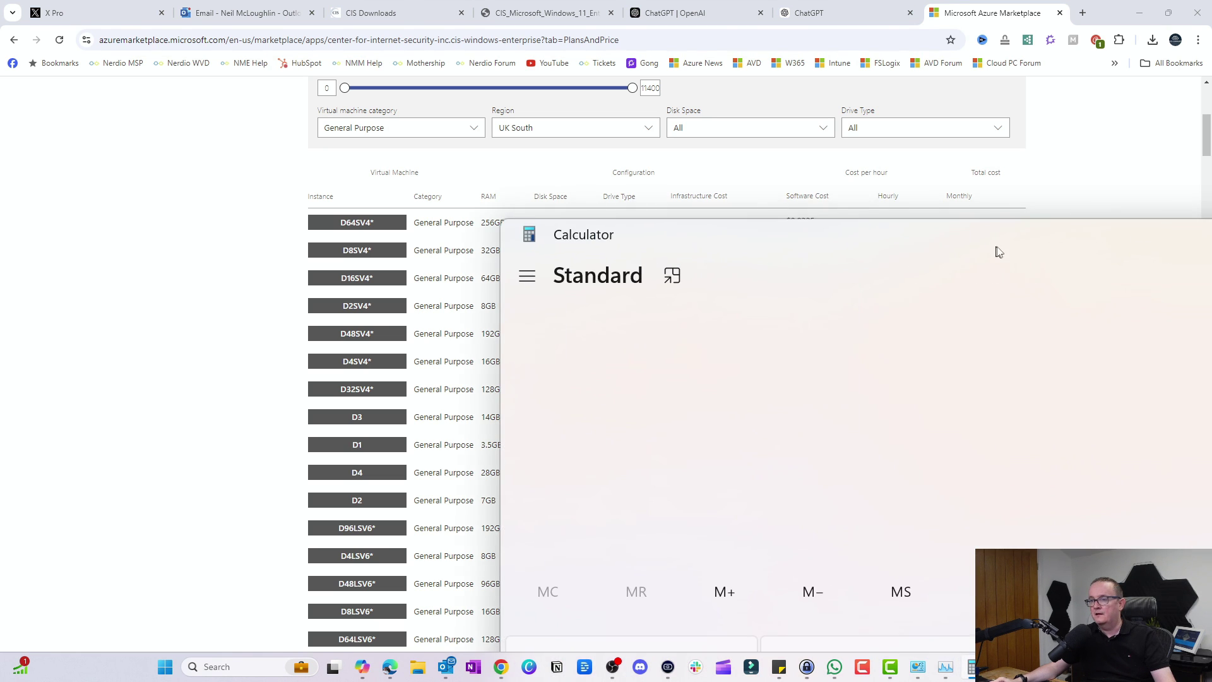
{"action": "left_click_drag", "start_coordinate": [996, 249], "coordinate": [682, 350]}
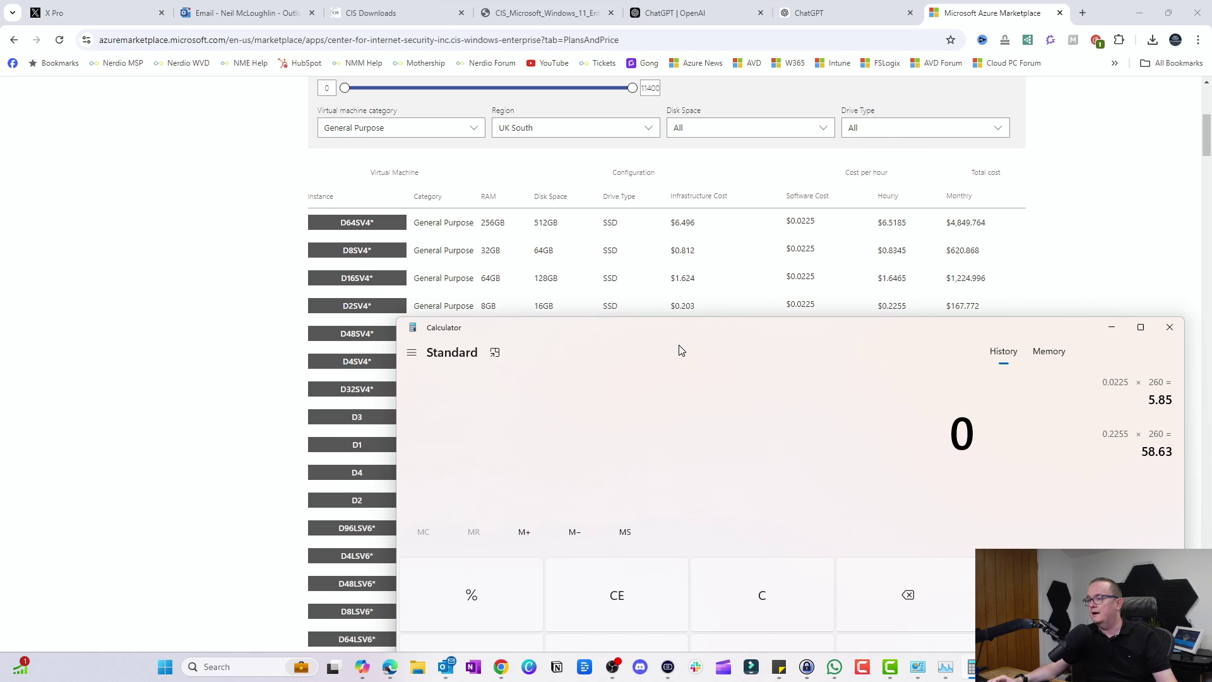
- Shrink the Calculator window and move it to the upper left
{"action": "left_click_drag", "start_coordinate": [679, 346], "coordinate": [587, 227]}
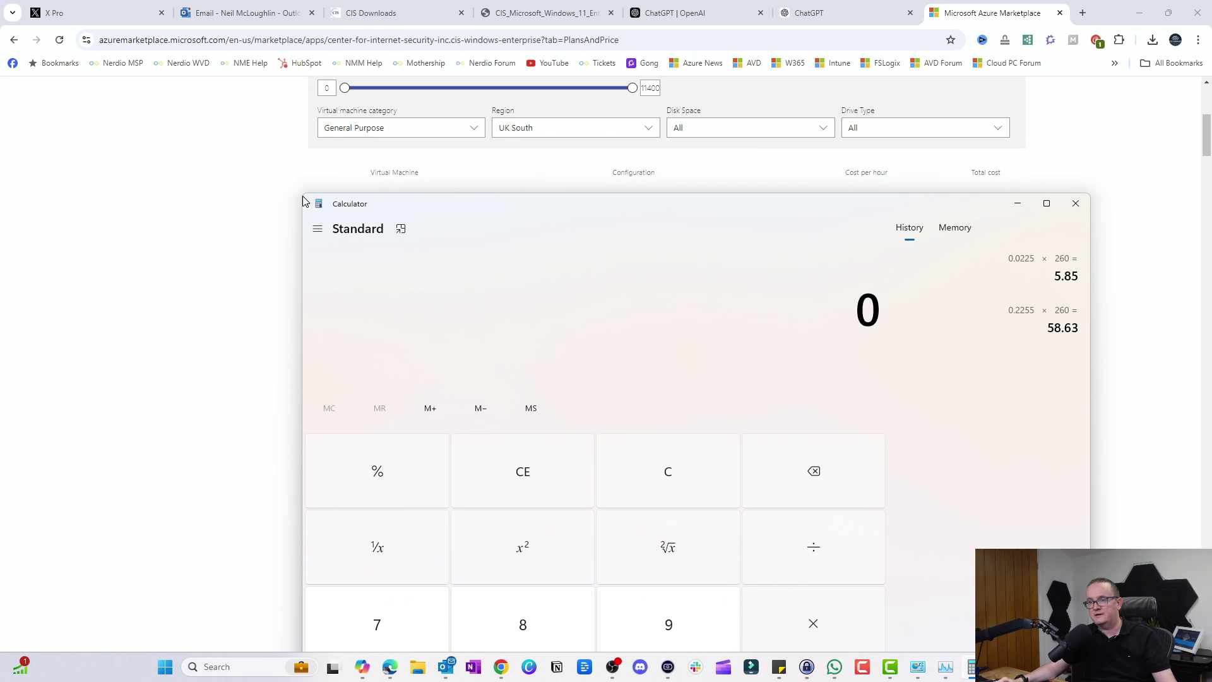
{"action": "left_click_drag", "start_coordinate": [299, 193], "coordinate": [663, 370]}
{"action": "left_click_drag", "start_coordinate": [780, 382], "coordinate": [342, 118]}
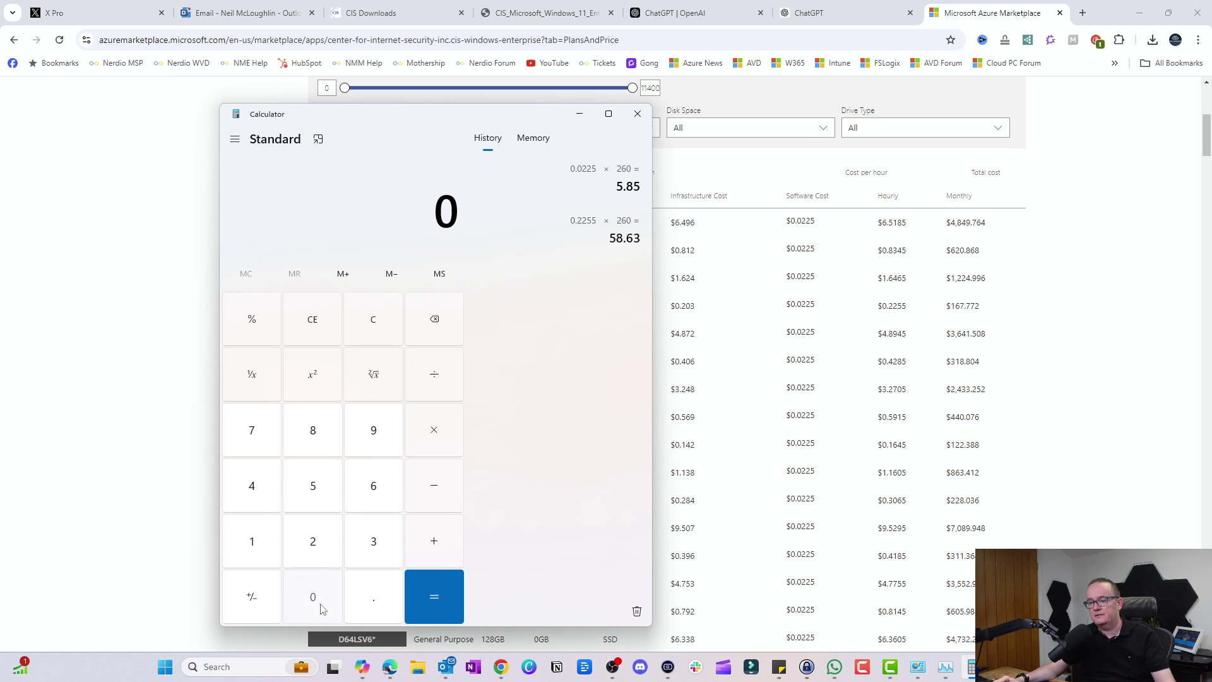
- Compute 0.0225 × 260 in Calculator, giving 5.85
{"action": "left_click", "coordinate": [370, 604]}
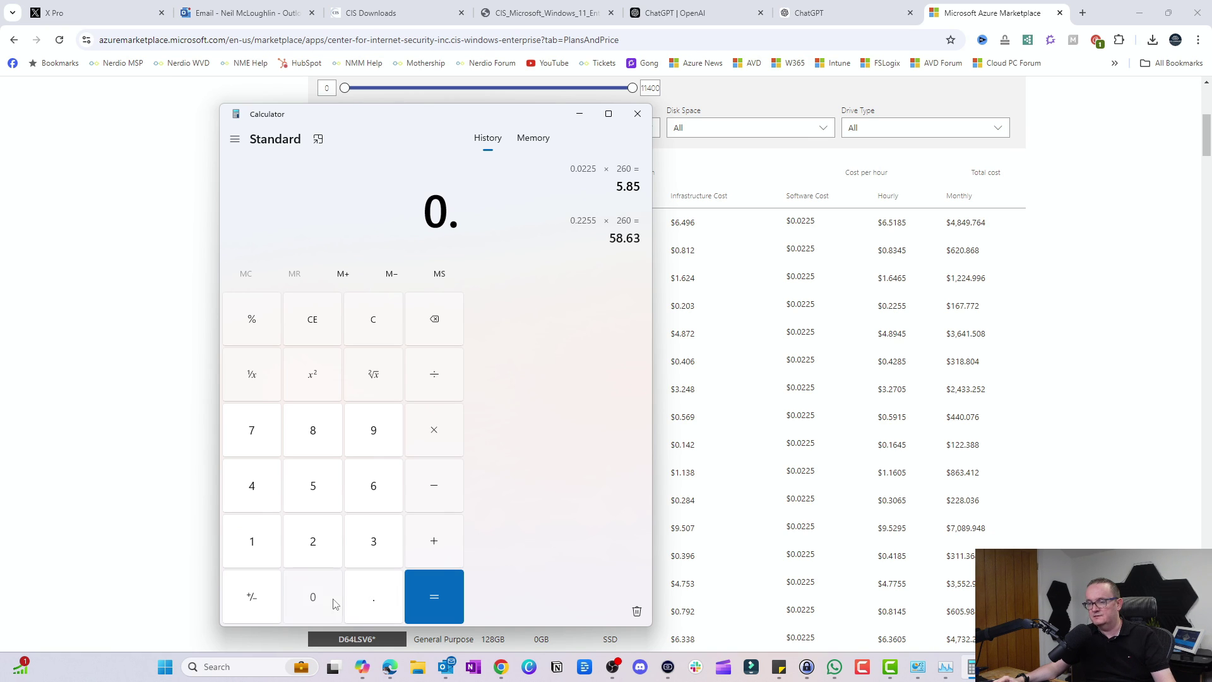
{"action": "left_click", "coordinate": [334, 603]}
{"action": "double_click", "coordinate": [328, 554]}
{"action": "left_click", "coordinate": [312, 488]}
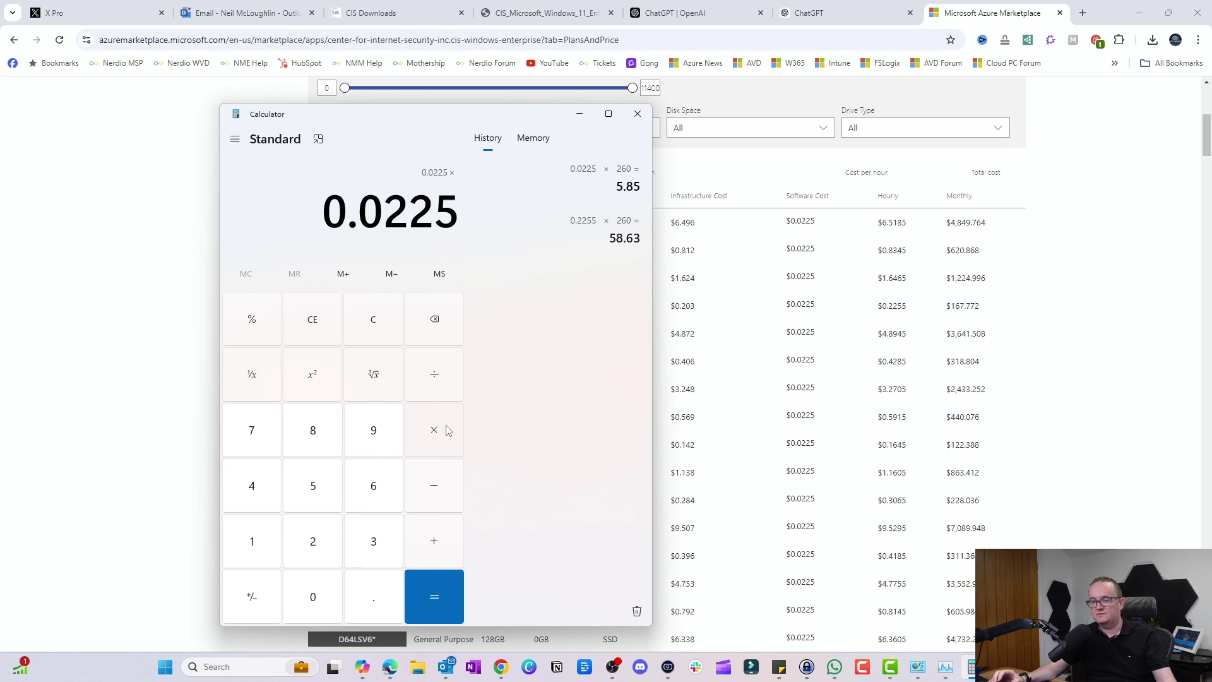
{"action": "type", "text": "260"}
{"action": "key", "text": "Return"}
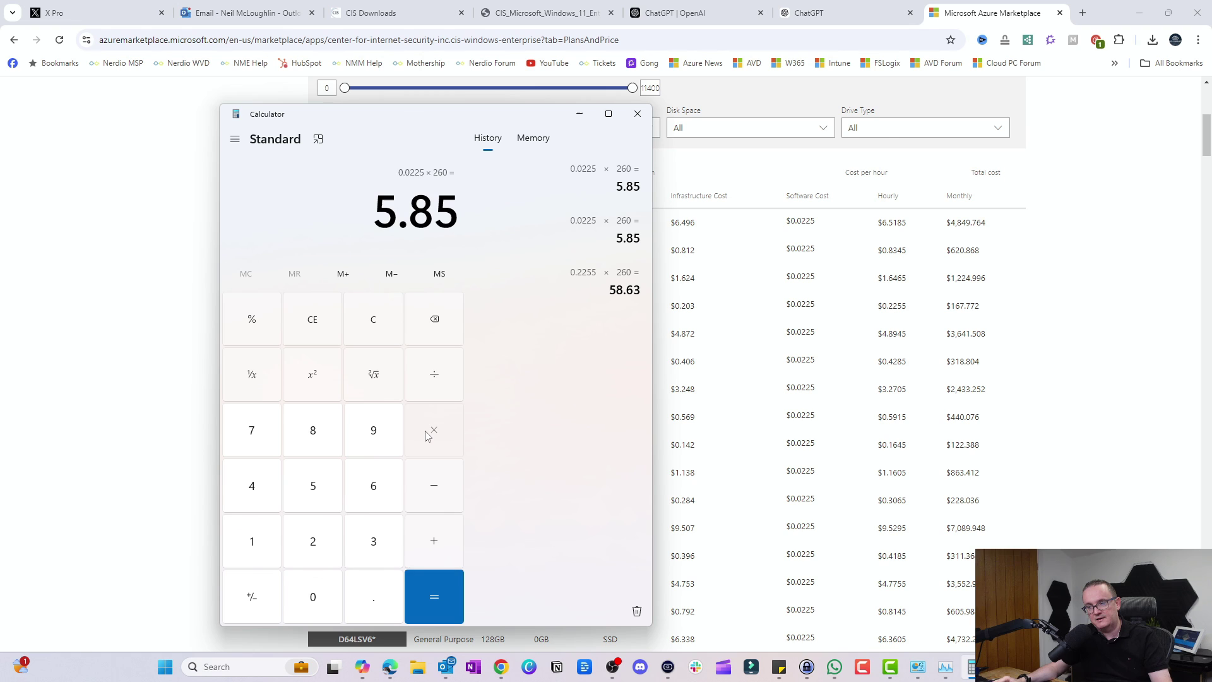
- Multiply 5.85 by 100 to get 585
{"action": "type", "text": "100"}
{"action": "key", "text": "Return"}
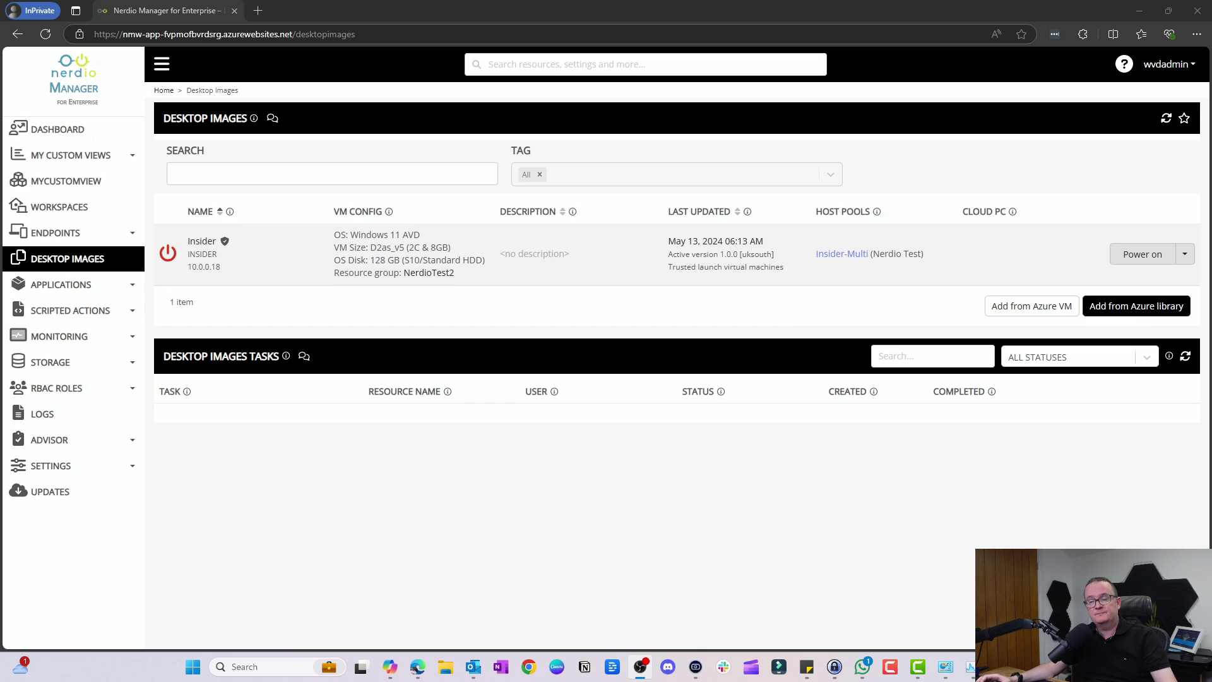
- Add a desktop image from the Azure library named CISHardened, described 'CIS Hardened Image'
{"action": "left_click", "coordinate": [1139, 308]}
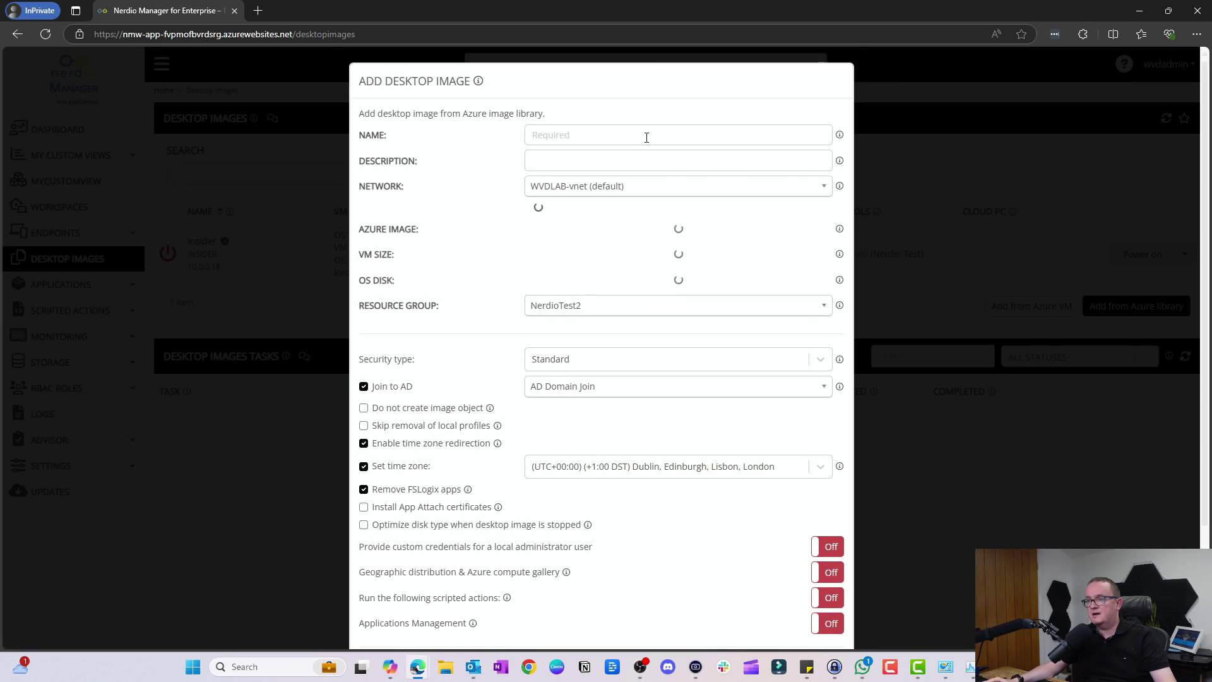
{"action": "left_click", "coordinate": [647, 138]}
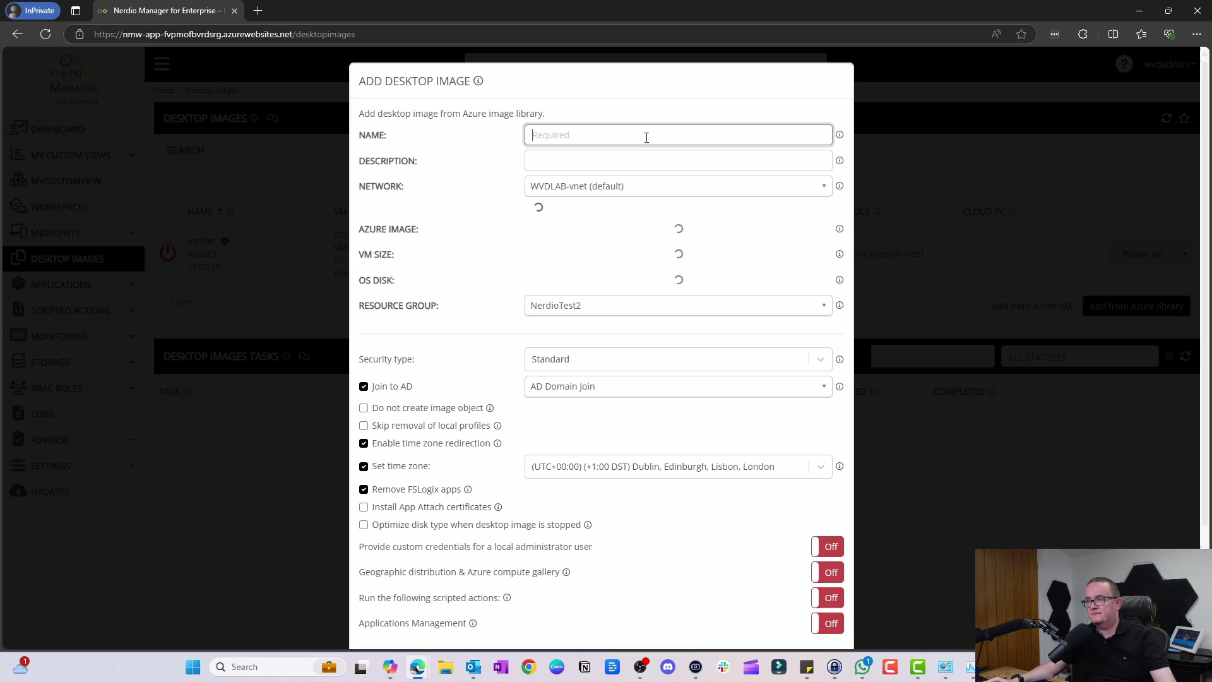
{"action": "type", "text": "Cl"}
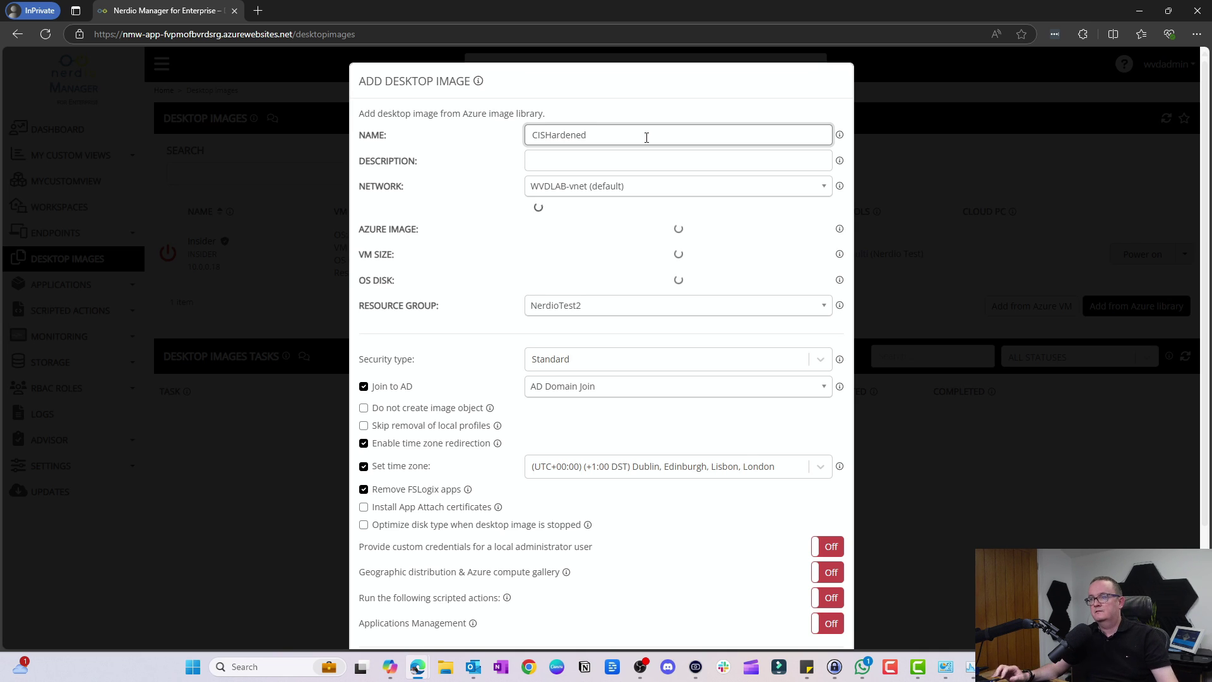
{"action": "left_click", "coordinate": [549, 162]}
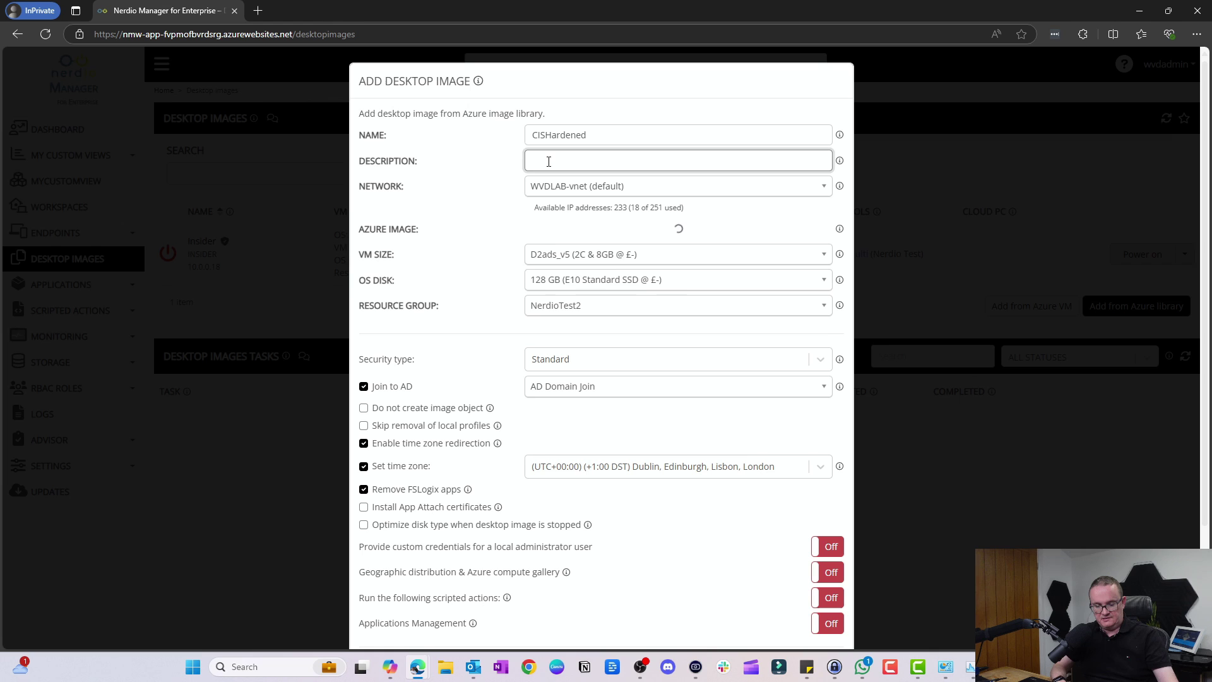
{"action": "type", "text": "CIS Hardened Image"}
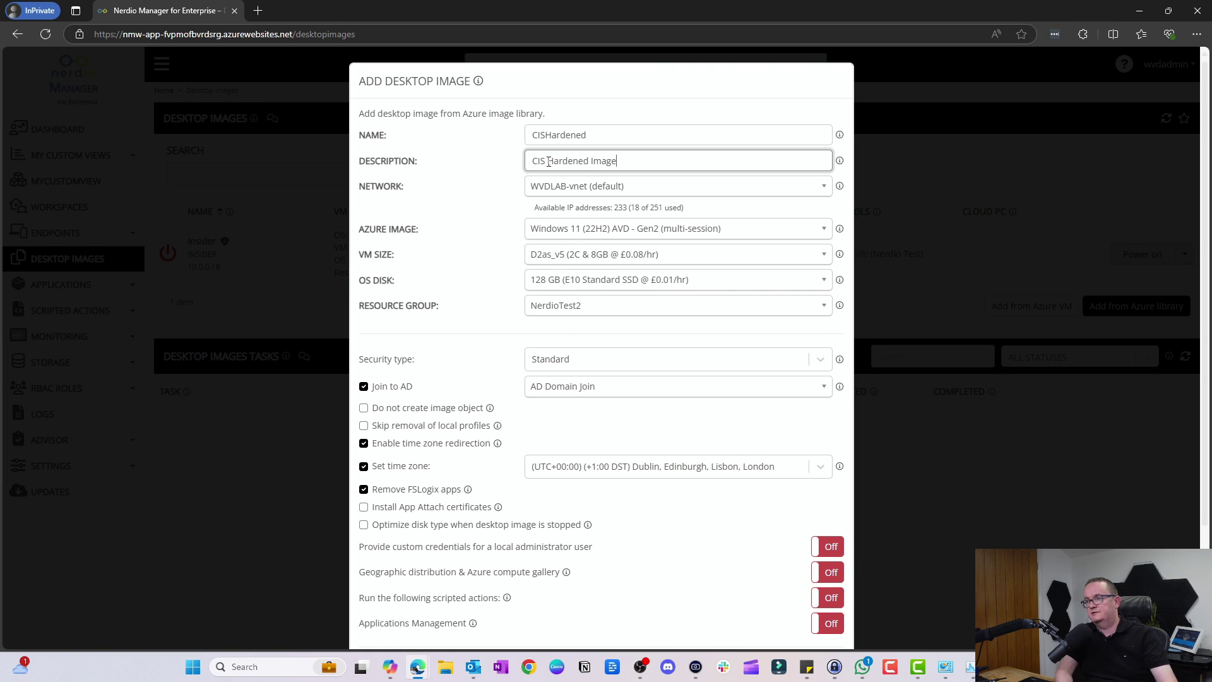
- Choose CIS Hardened Image Level 1 for Windows 11 Enterprise Multi-Session from the Azure Marketplace images
{"action": "left_click", "coordinate": [629, 232]}
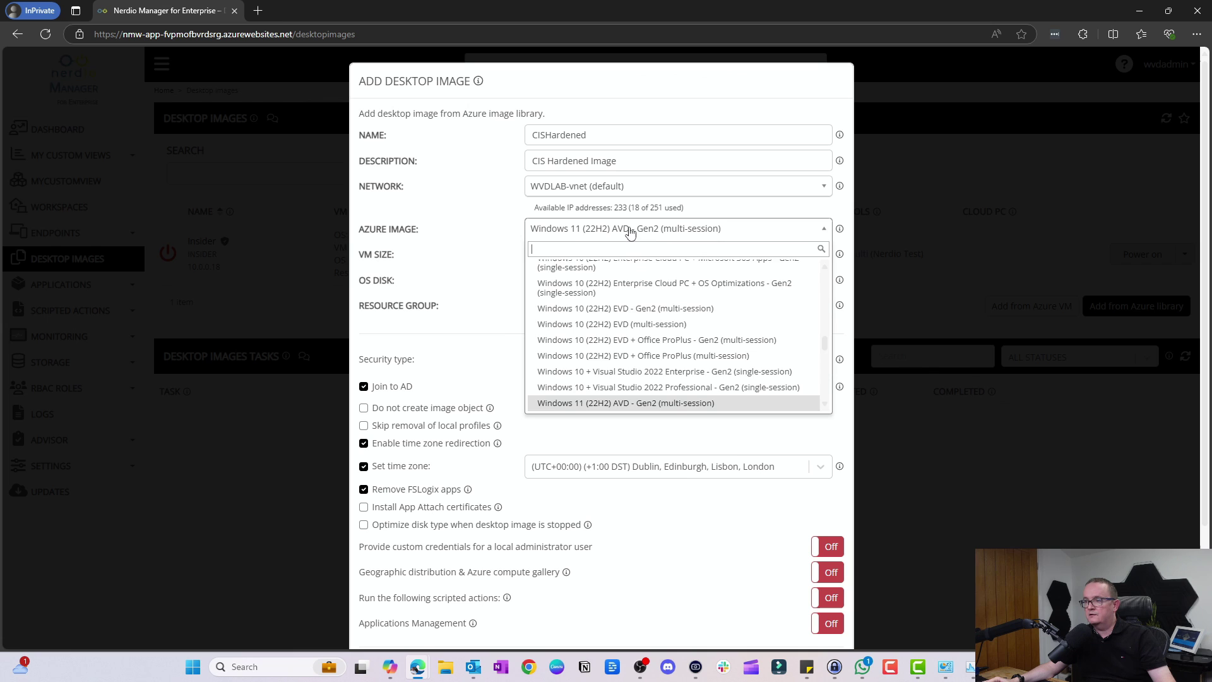
{"action": "scroll", "coordinate": [671, 317], "scroll_direction": "up", "scroll_amount": 3}
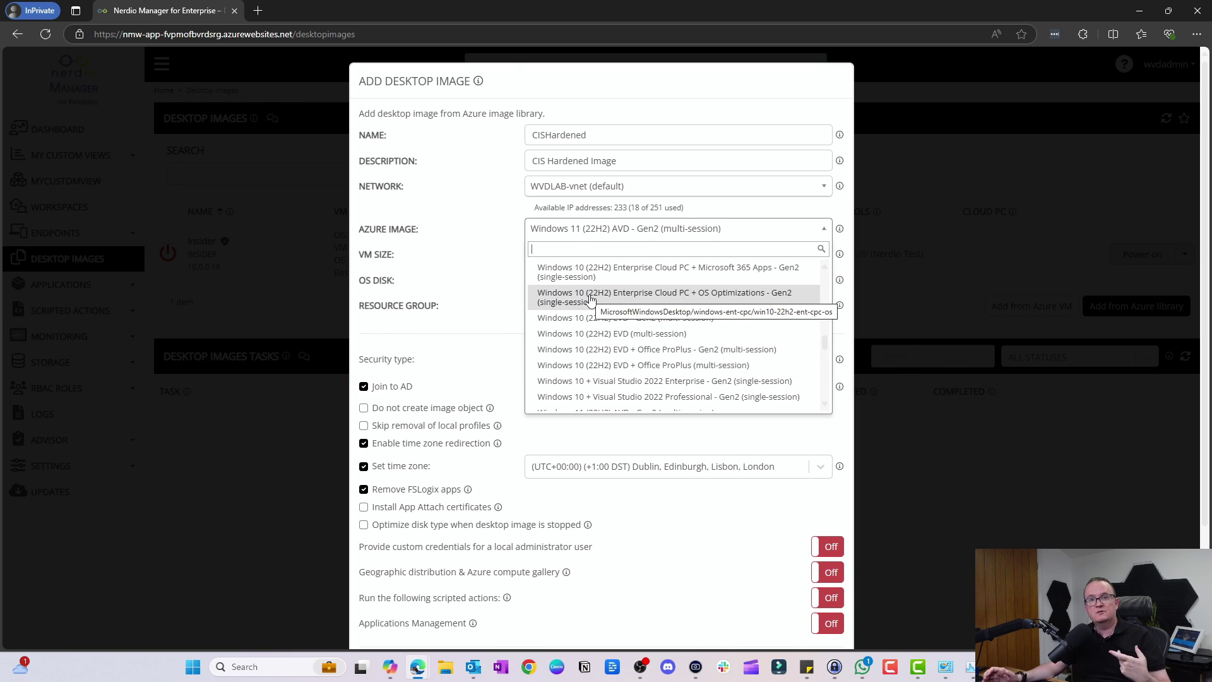
{"action": "scroll", "coordinate": [631, 302], "scroll_direction": "up", "scroll_amount": 3}
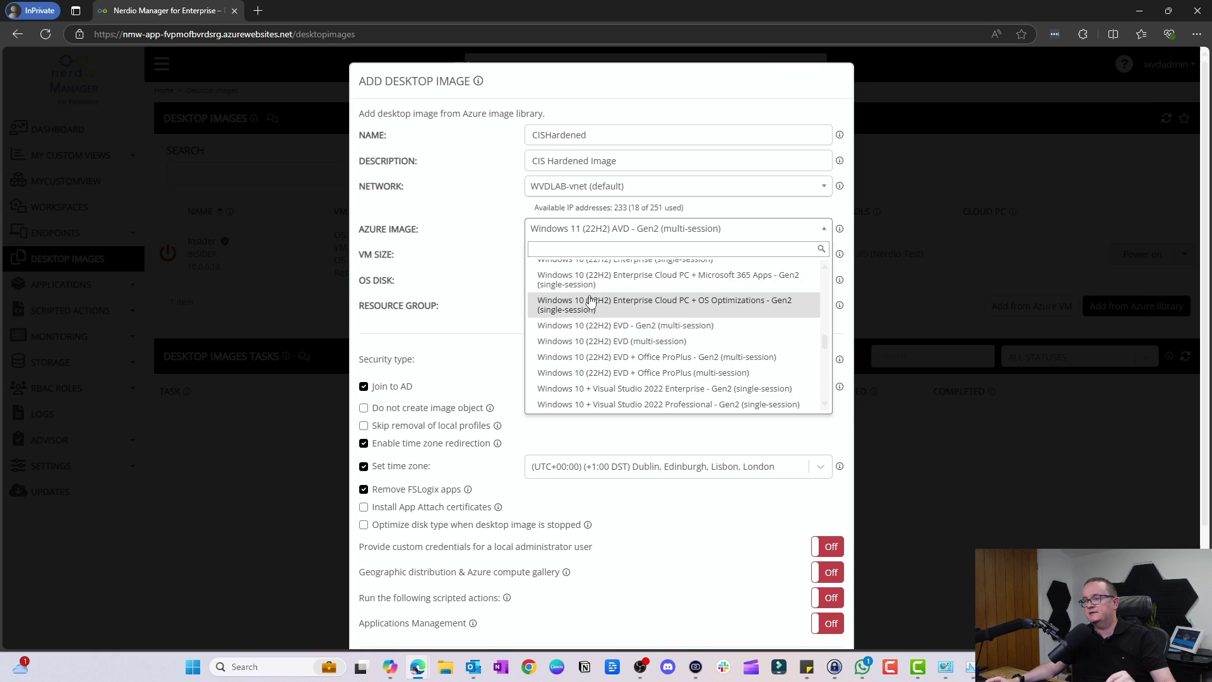
{"action": "scroll", "coordinate": [674, 303], "scroll_direction": "up", "scroll_amount": 5}
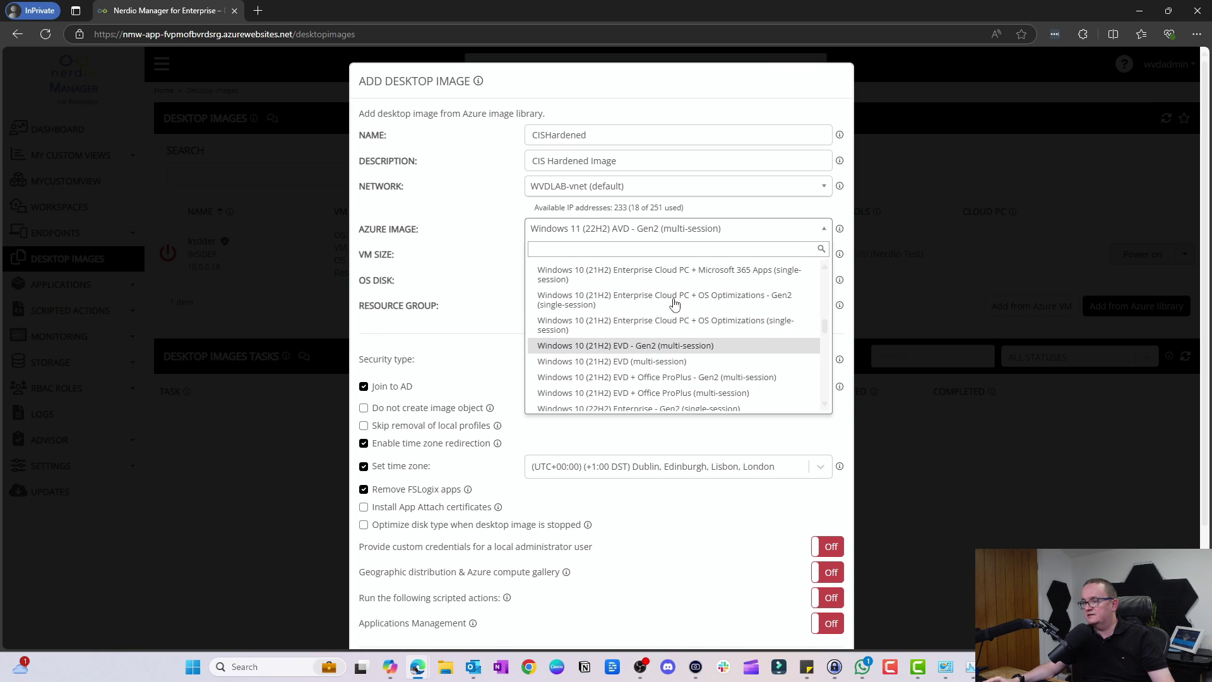
{"action": "scroll", "coordinate": [707, 317], "scroll_direction": "up", "scroll_amount": 10}
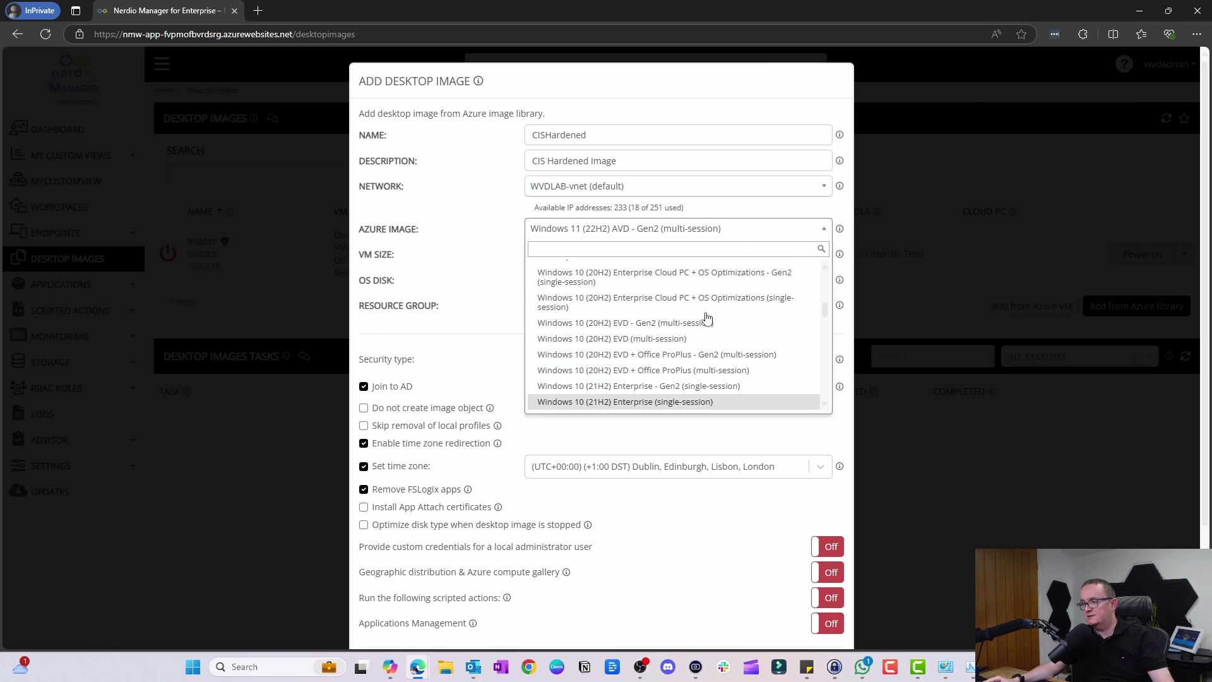
{"action": "scroll", "coordinate": [694, 313], "scroll_direction": "down", "scroll_amount": 2}
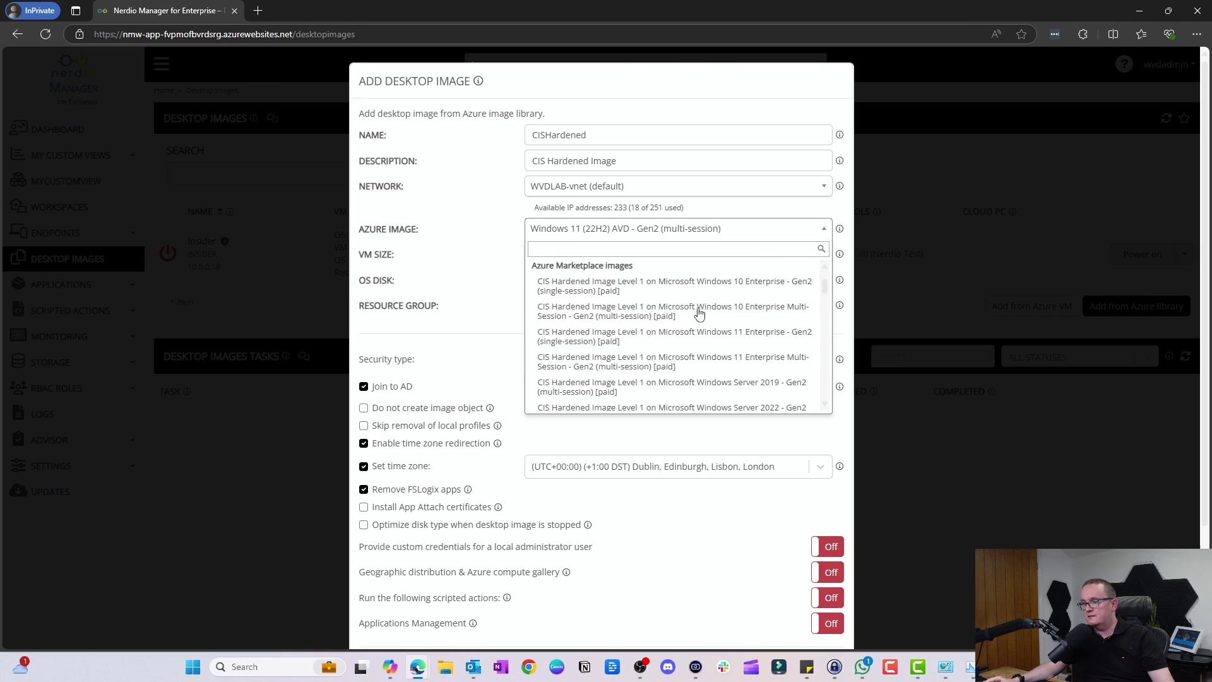
{"action": "scroll", "coordinate": [669, 308], "scroll_direction": "up", "scroll_amount": 1}
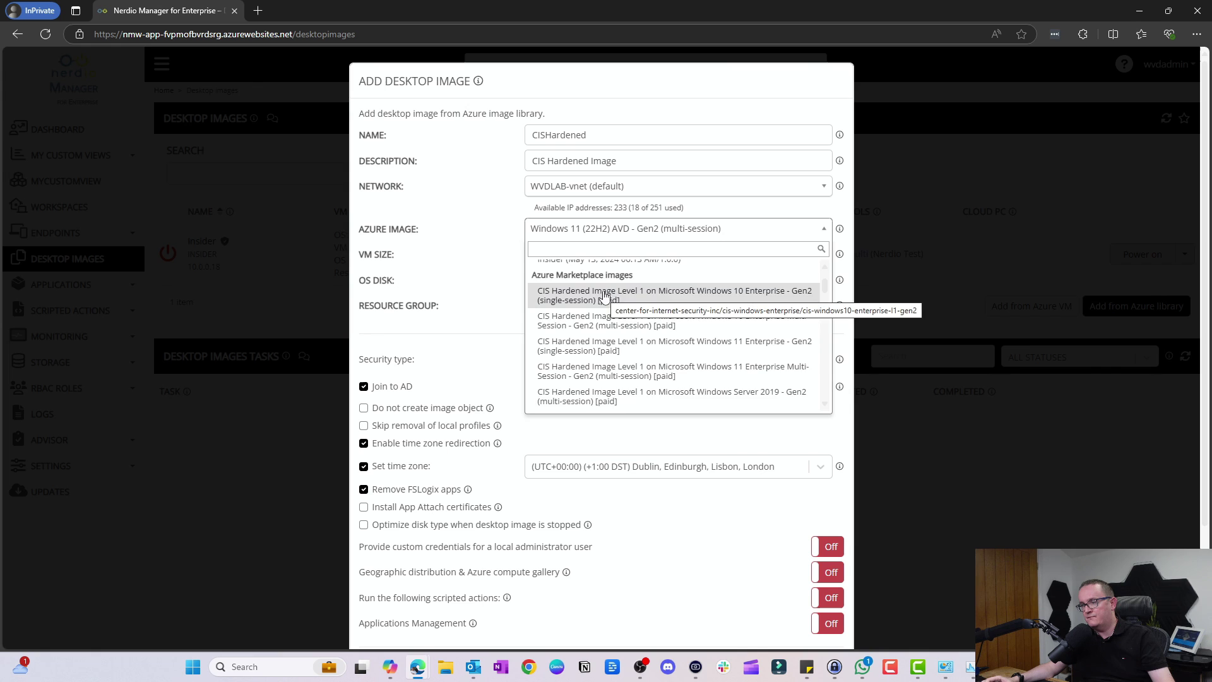
{"action": "scroll", "coordinate": [604, 295], "scroll_direction": "up", "scroll_amount": 1}
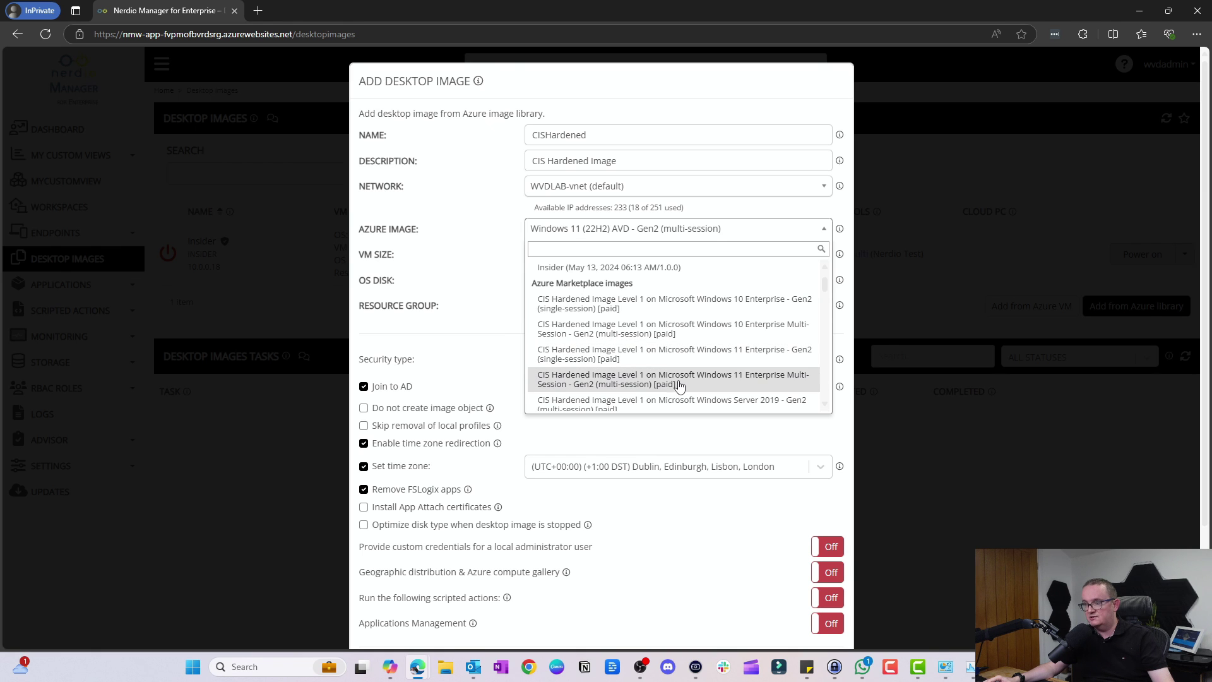
{"action": "scroll", "coordinate": [685, 379], "scroll_direction": "down", "scroll_amount": 2}
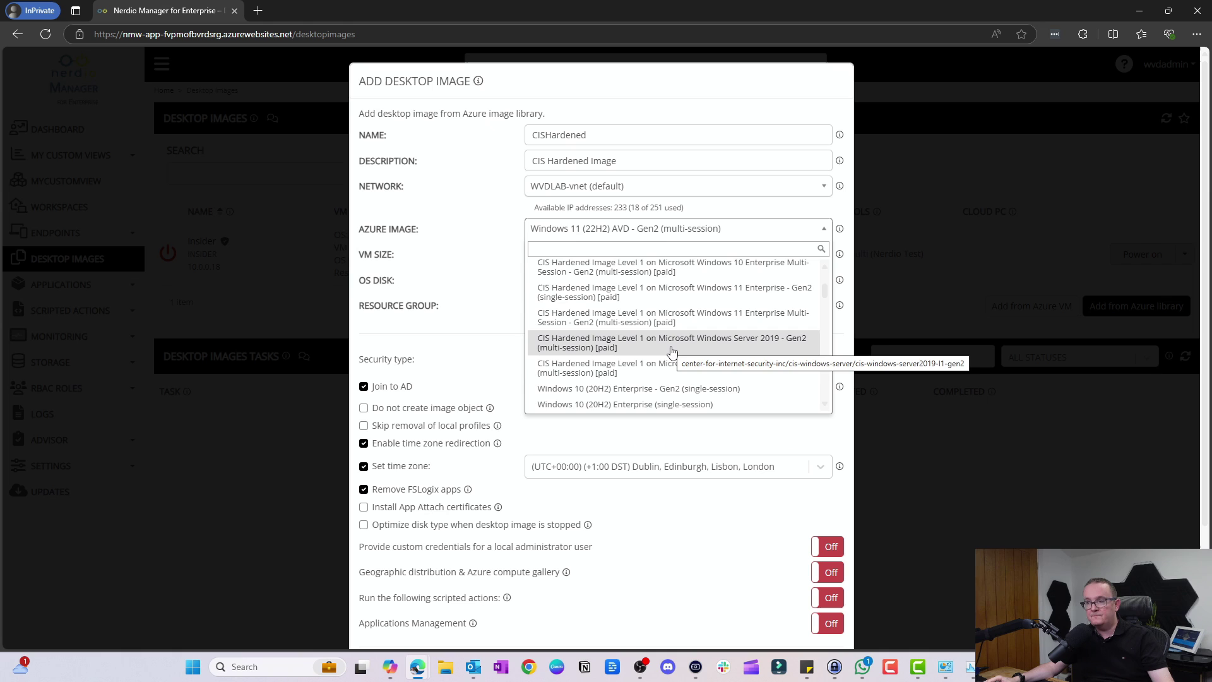
{"action": "scroll", "coordinate": [669, 354], "scroll_direction": "up", "scroll_amount": 2}
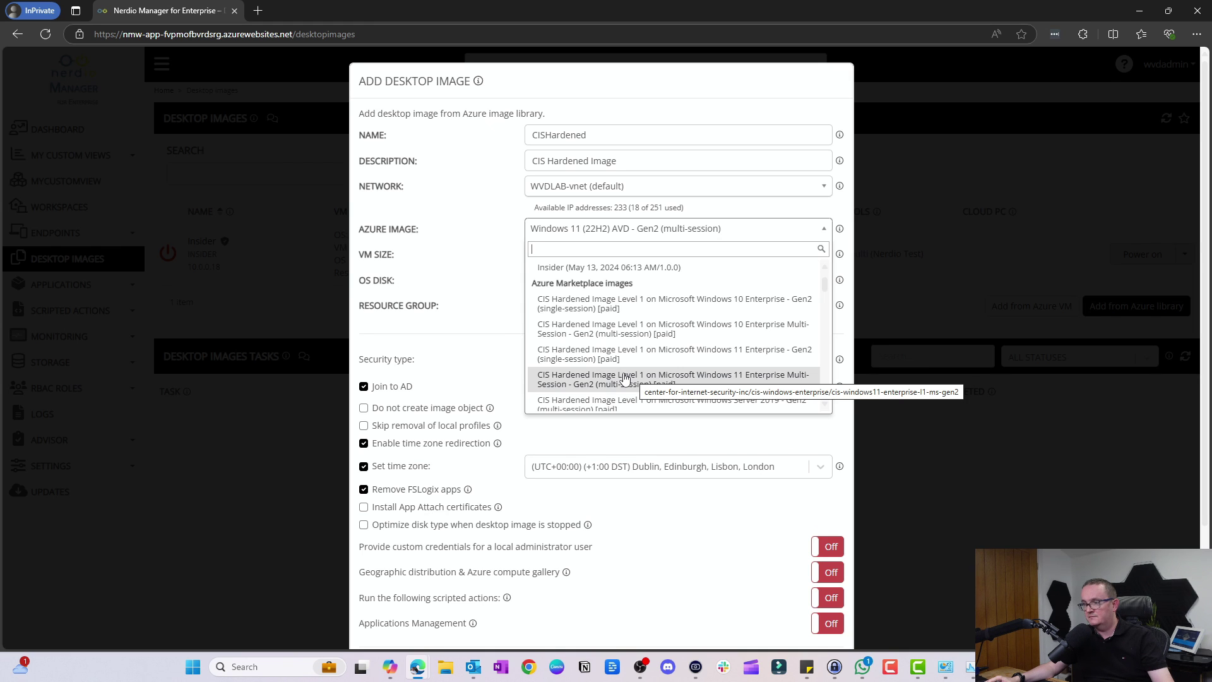
{"action": "left_click", "coordinate": [624, 378]}
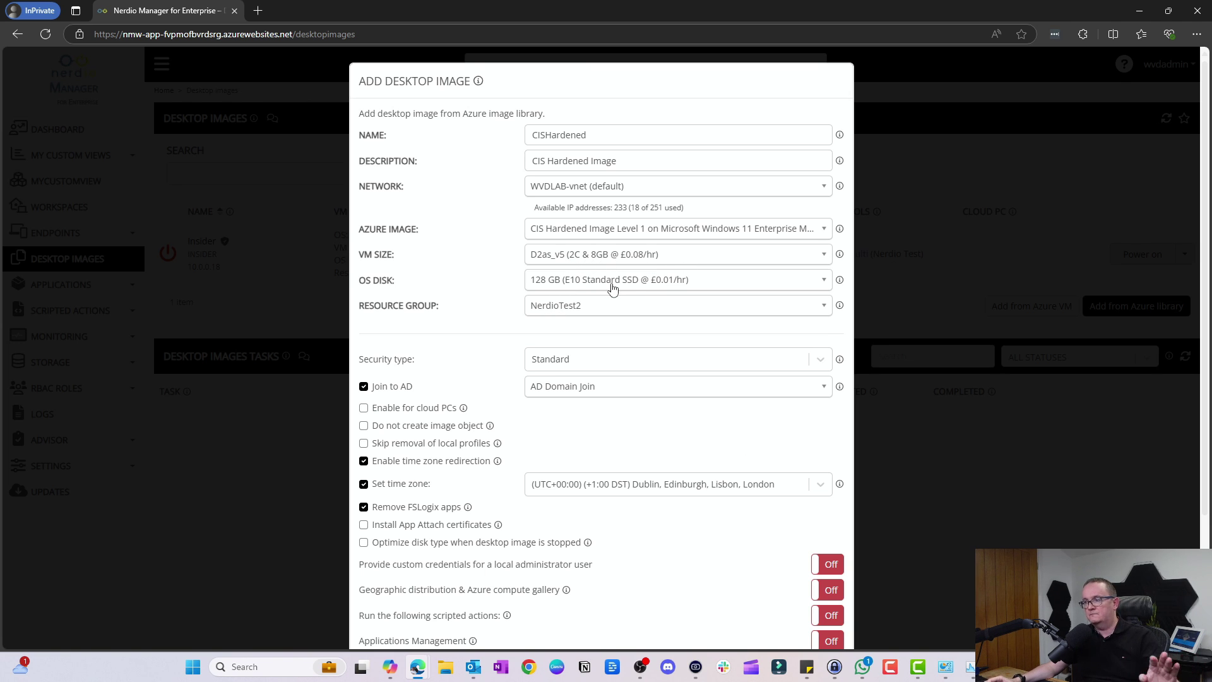
- Confirm the CIS Hardened Windows 11 multi-session image remains selected
{"action": "scroll", "coordinate": [614, 303], "scroll_direction": "down", "scroll_amount": 1}
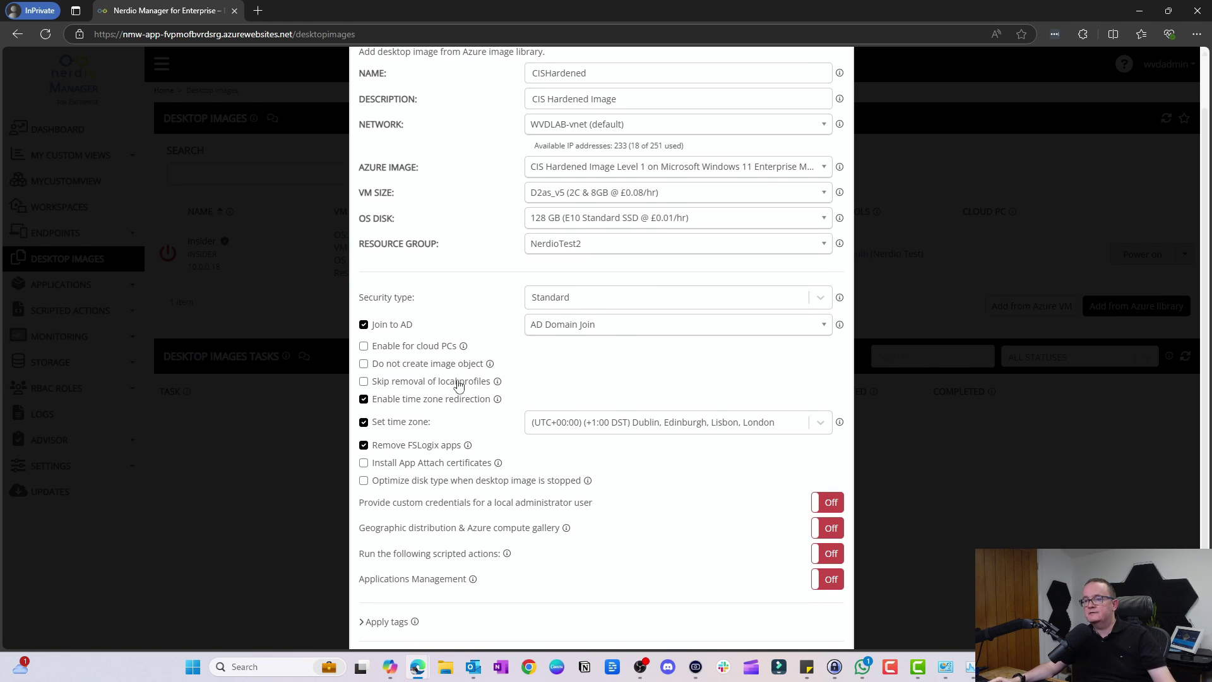
{"action": "scroll", "coordinate": [461, 306], "scroll_direction": "down", "scroll_amount": 1}
{"action": "scroll", "coordinate": [442, 306], "scroll_direction": "up", "scroll_amount": 3}
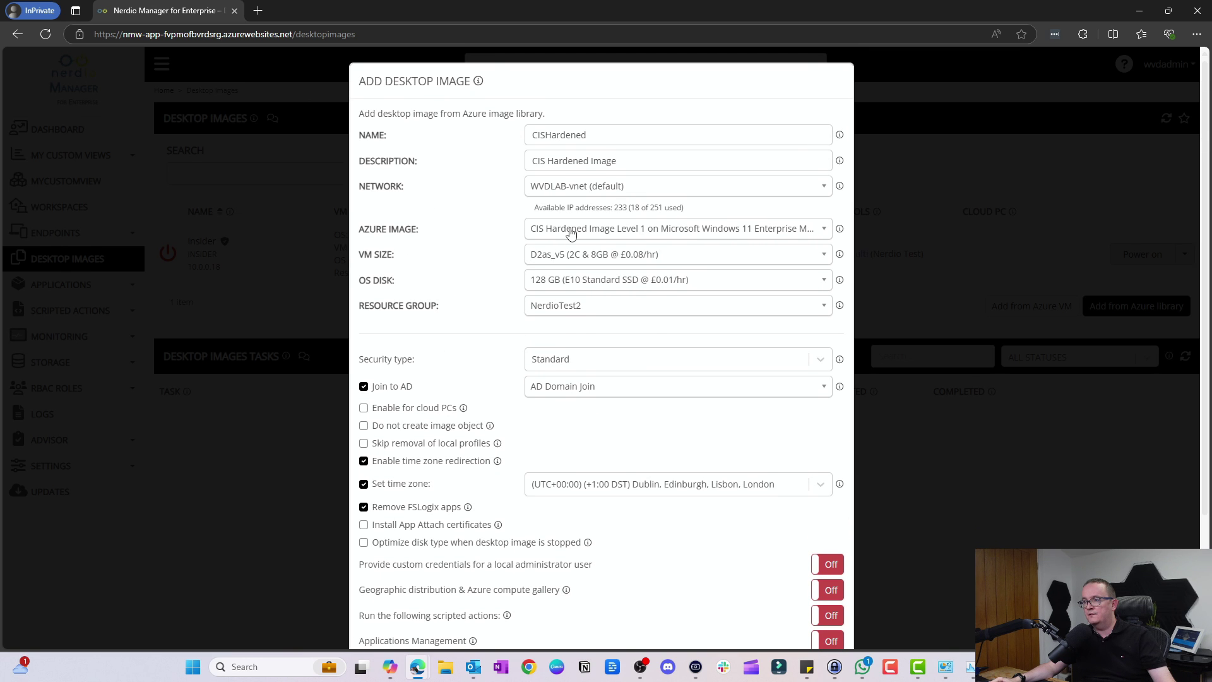
{"action": "left_click", "coordinate": [570, 233]}
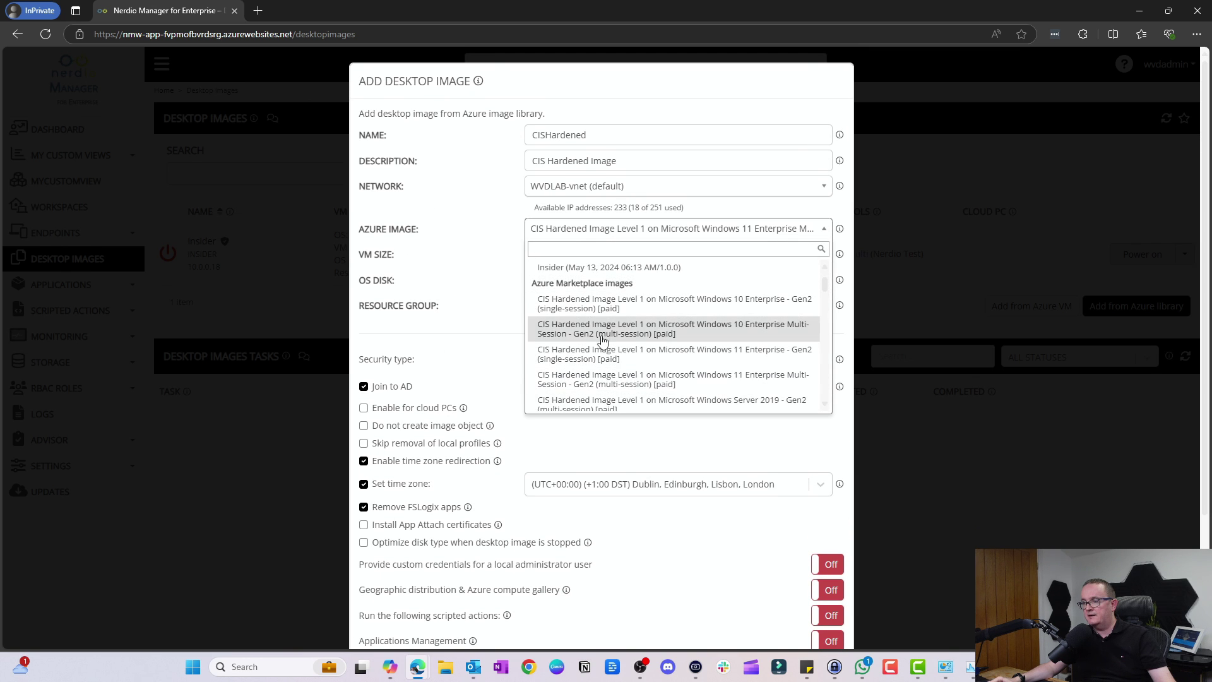
{"action": "left_click", "coordinate": [599, 379]}
- Enable disk-type optimisation when stopped and distribute the image to the SIG_TEST gallery in UK South
{"action": "scroll", "coordinate": [454, 397], "scroll_direction": "down", "scroll_amount": 1}
{"action": "scroll", "coordinate": [463, 354], "scroll_direction": "down", "scroll_amount": 1}
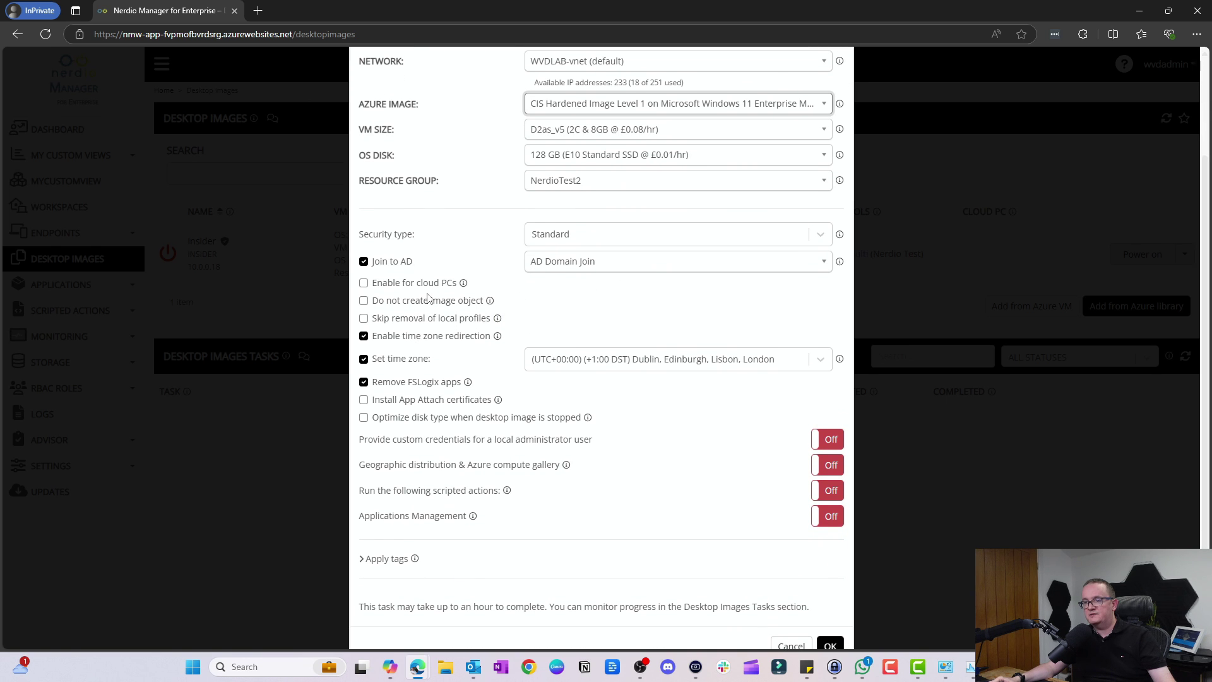
{"action": "left_click", "coordinate": [363, 417]}
{"action": "scroll", "coordinate": [442, 404], "scroll_direction": "down", "scroll_amount": 1}
{"action": "left_click", "coordinate": [827, 431]}
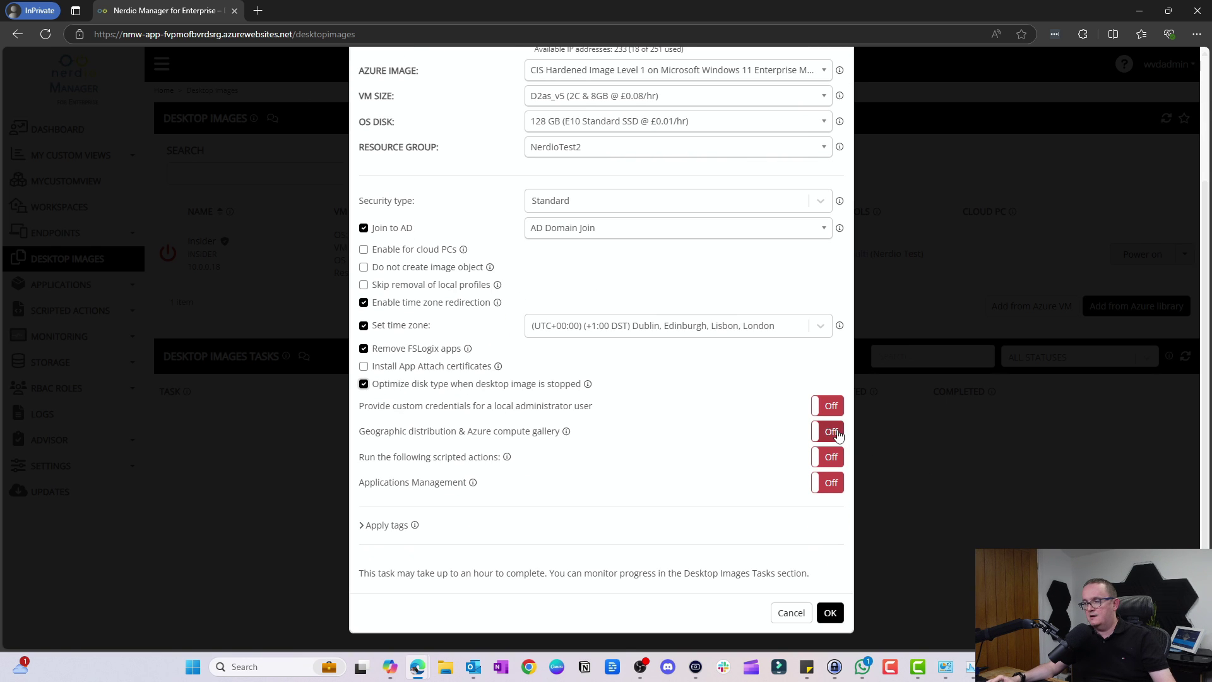
{"action": "scroll", "coordinate": [634, 446], "scroll_direction": "down", "scroll_amount": 3}
{"action": "left_click", "coordinate": [655, 348]}
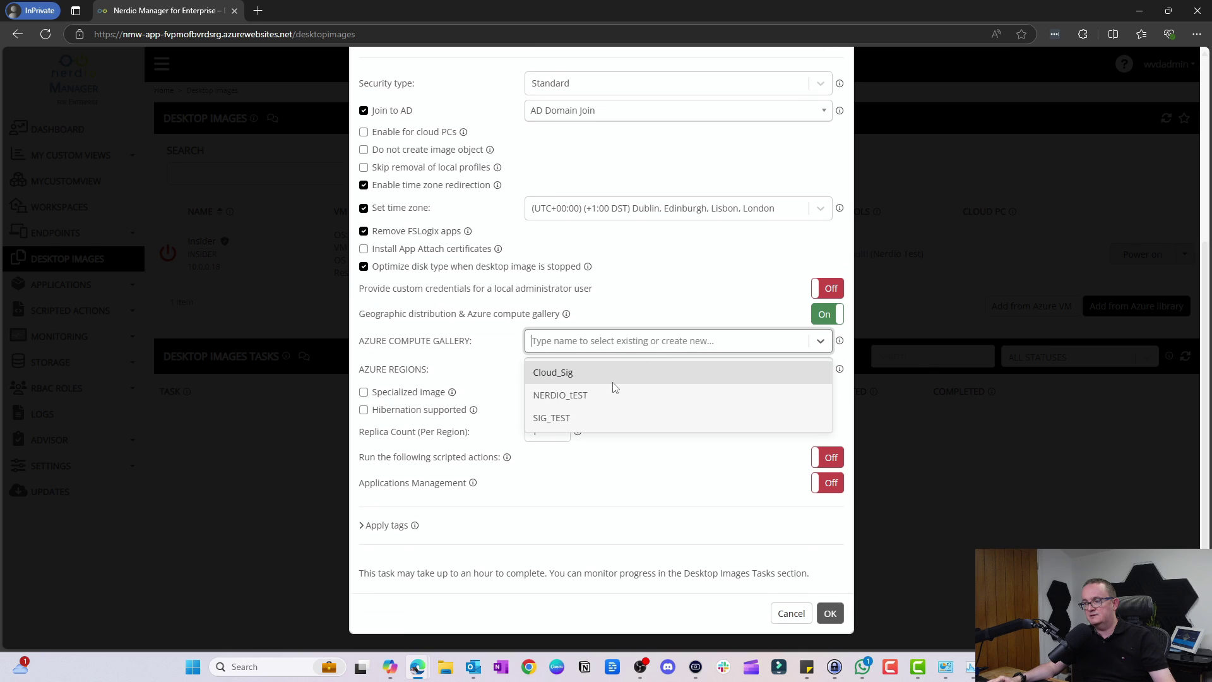
{"action": "left_click", "coordinate": [571, 417]}
{"action": "left_click", "coordinate": [685, 442]}
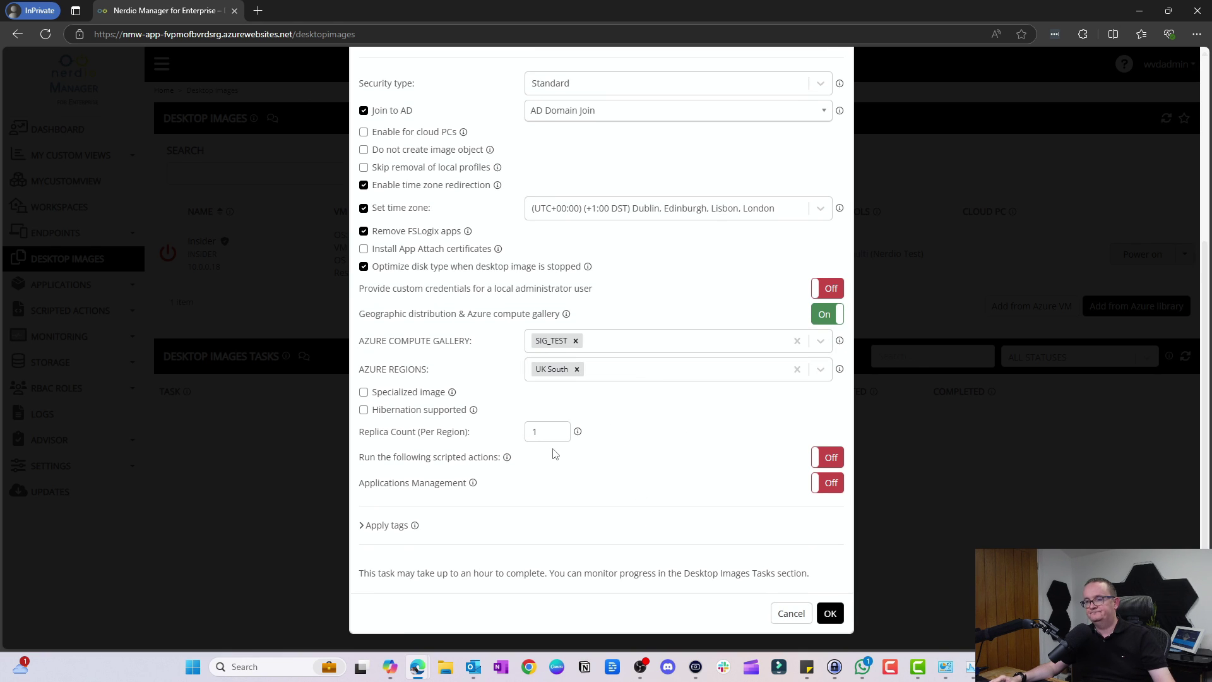
- Submit the CISHardened image and review the CIS_TEST session host running CISHardened 1.0.0
{"action": "left_click", "coordinate": [829, 613]}
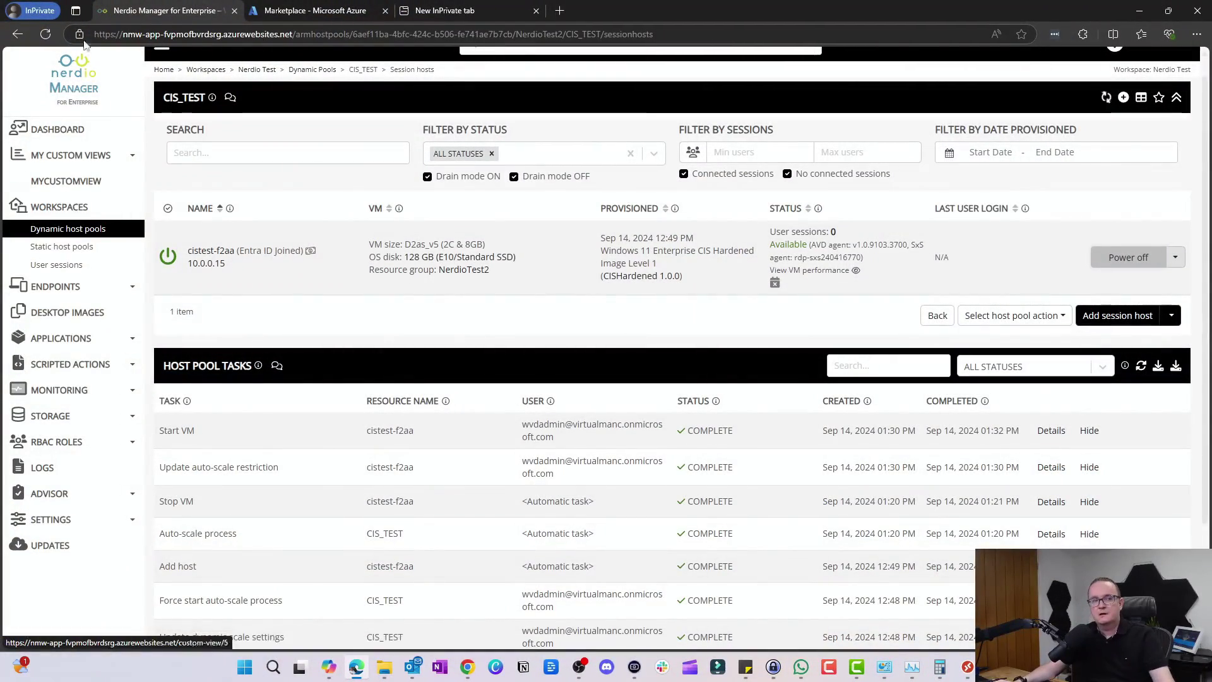
{"action": "mouse_move", "coordinate": [308, 255]}
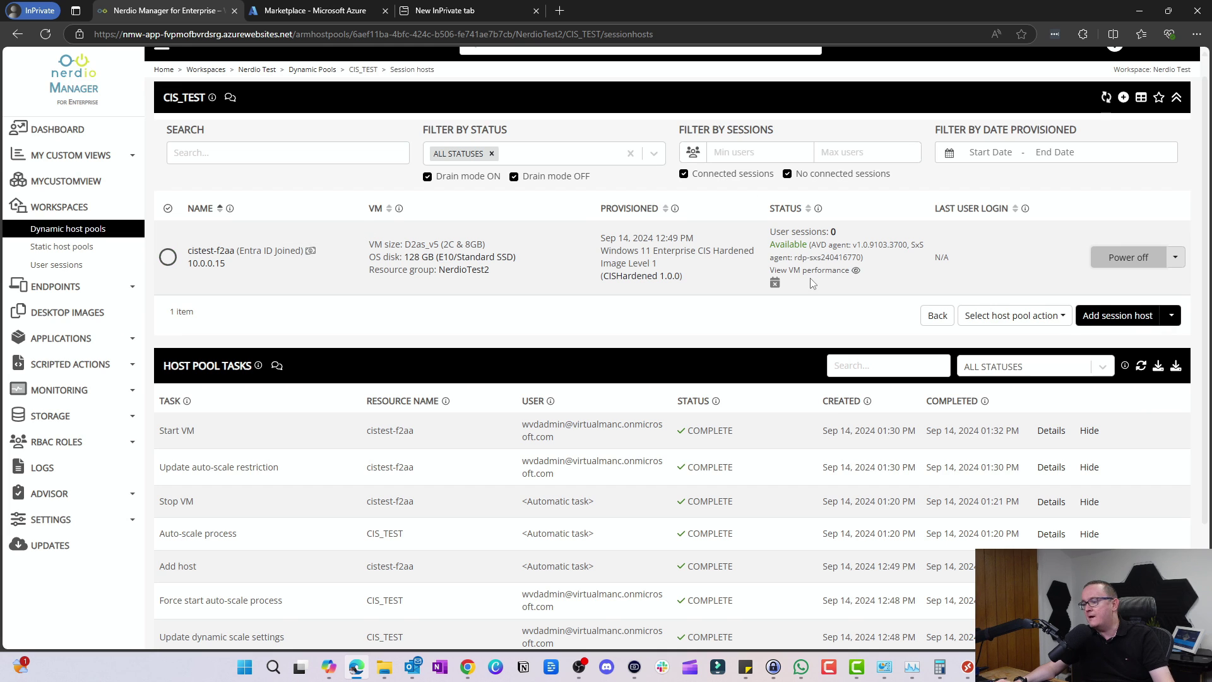
- Launch Remote Desktop (Insider) and connect to the CIS_TEST desktop under Nerdio Test
{"action": "key", "text": "super"}
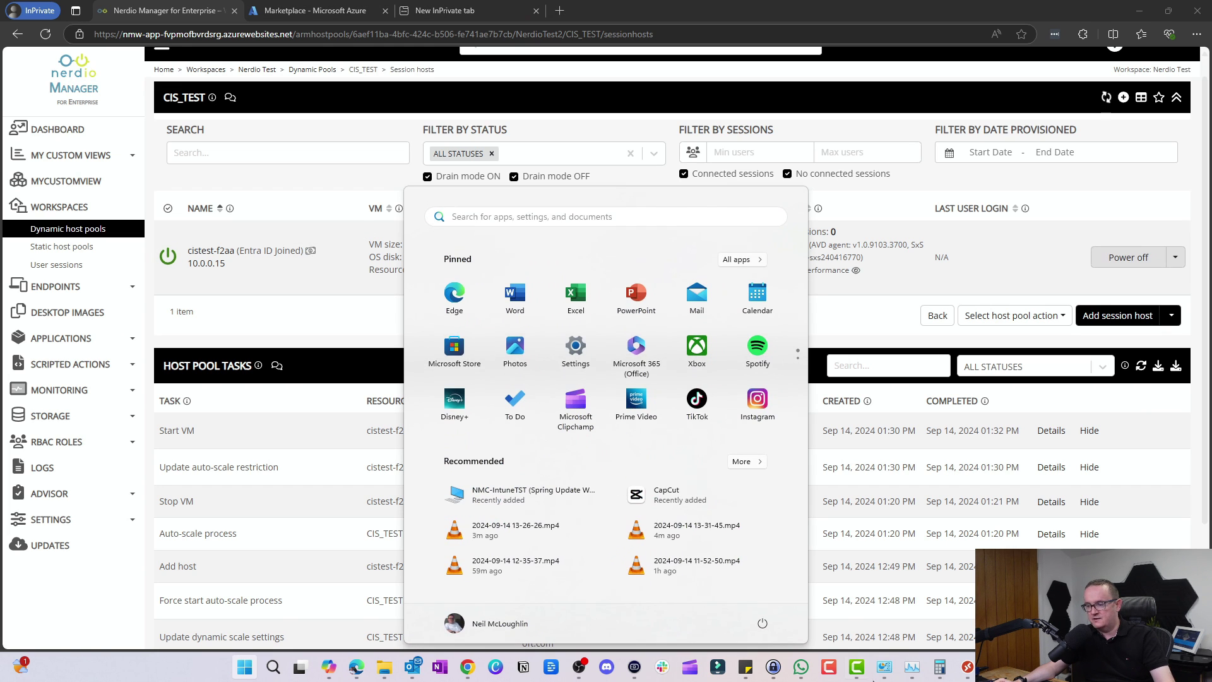
{"action": "left_click", "coordinate": [968, 667]}
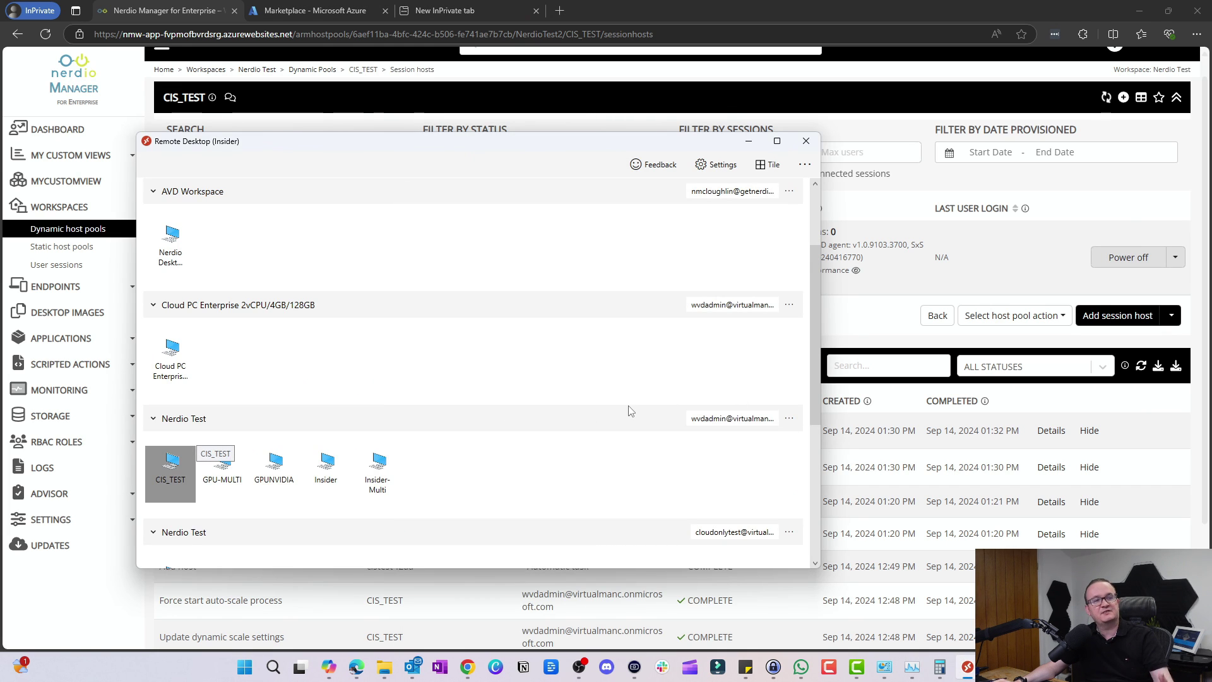
{"action": "double_click", "coordinate": [183, 473]}
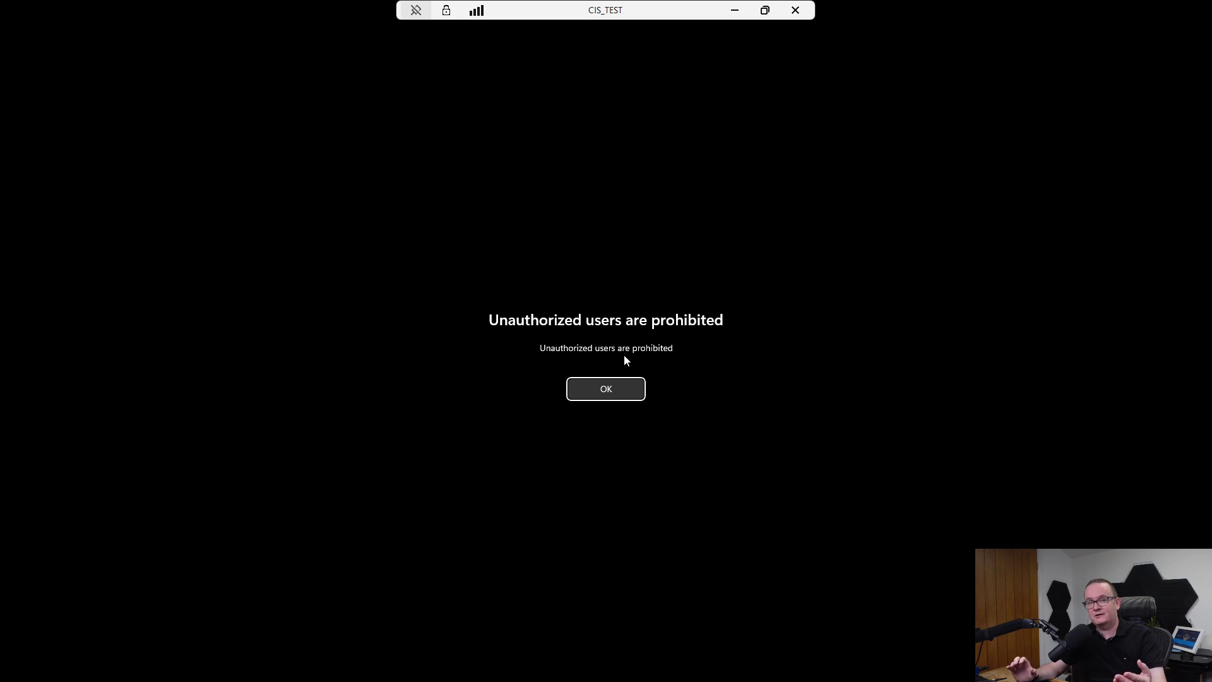
- Dismiss the logon notice, open Command Prompt and run winver to confirm Windows 11 23H2 build 22631.4037
{"action": "left_click", "coordinate": [607, 392]}
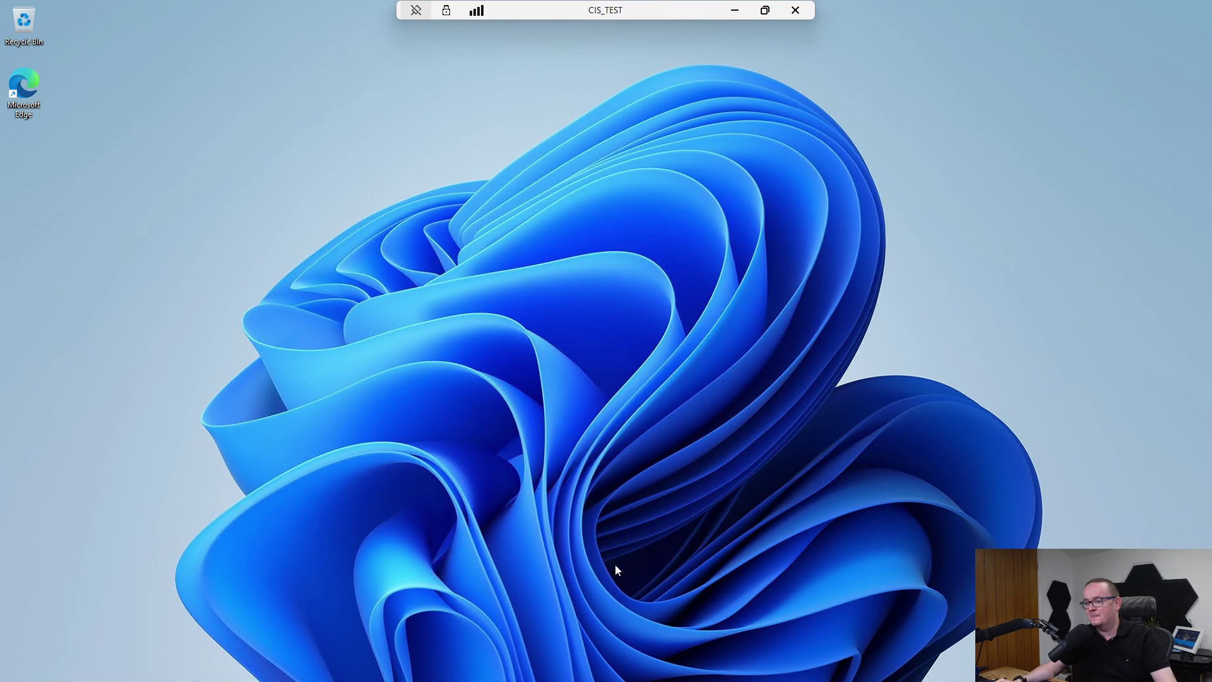
{"action": "left_click", "coordinate": [521, 668]}
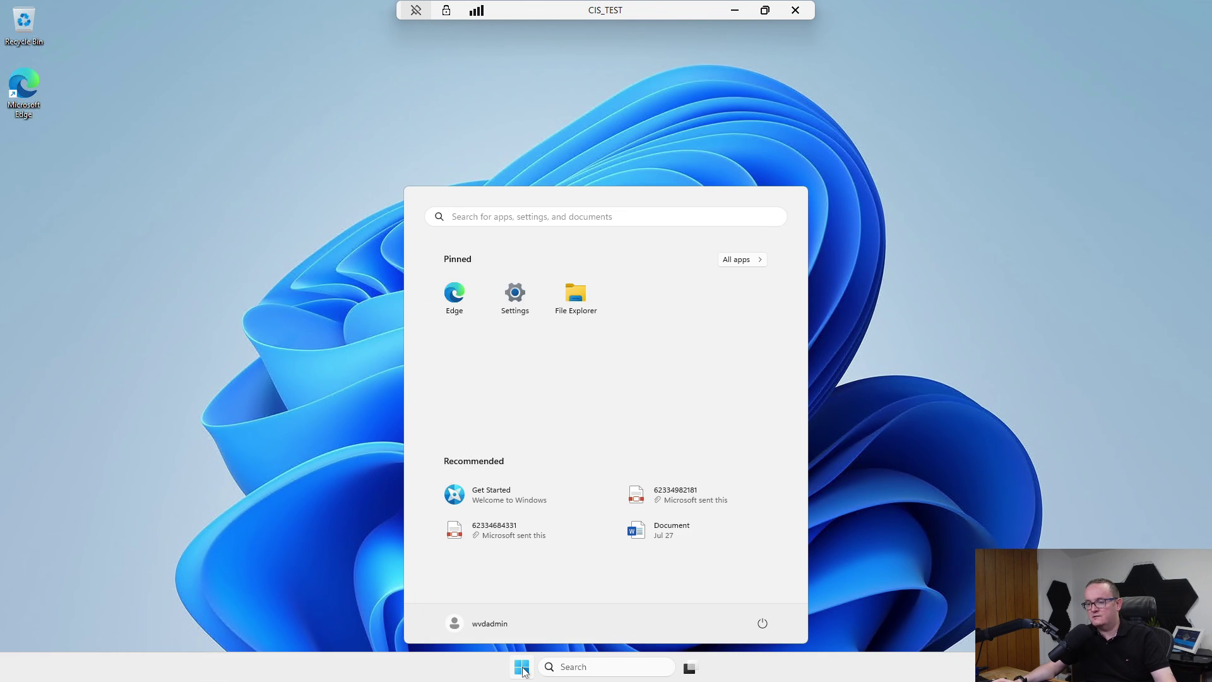
{"action": "type", "text": "cmd"}
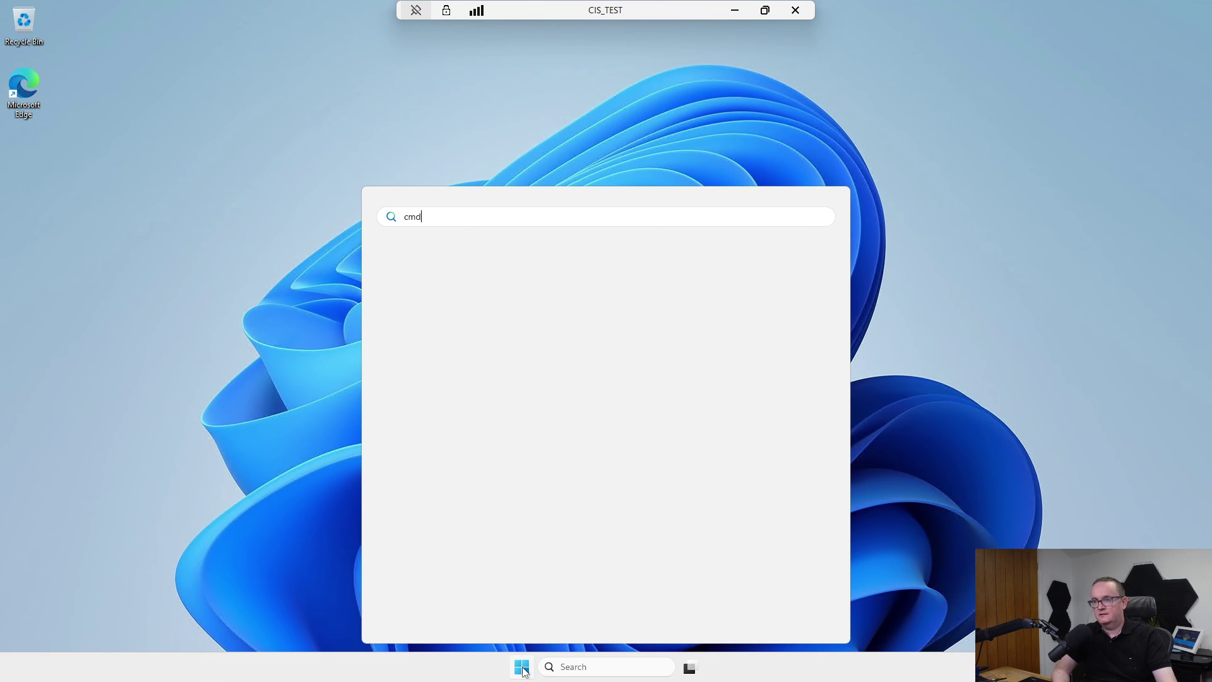
{"action": "key", "text": "Return"}
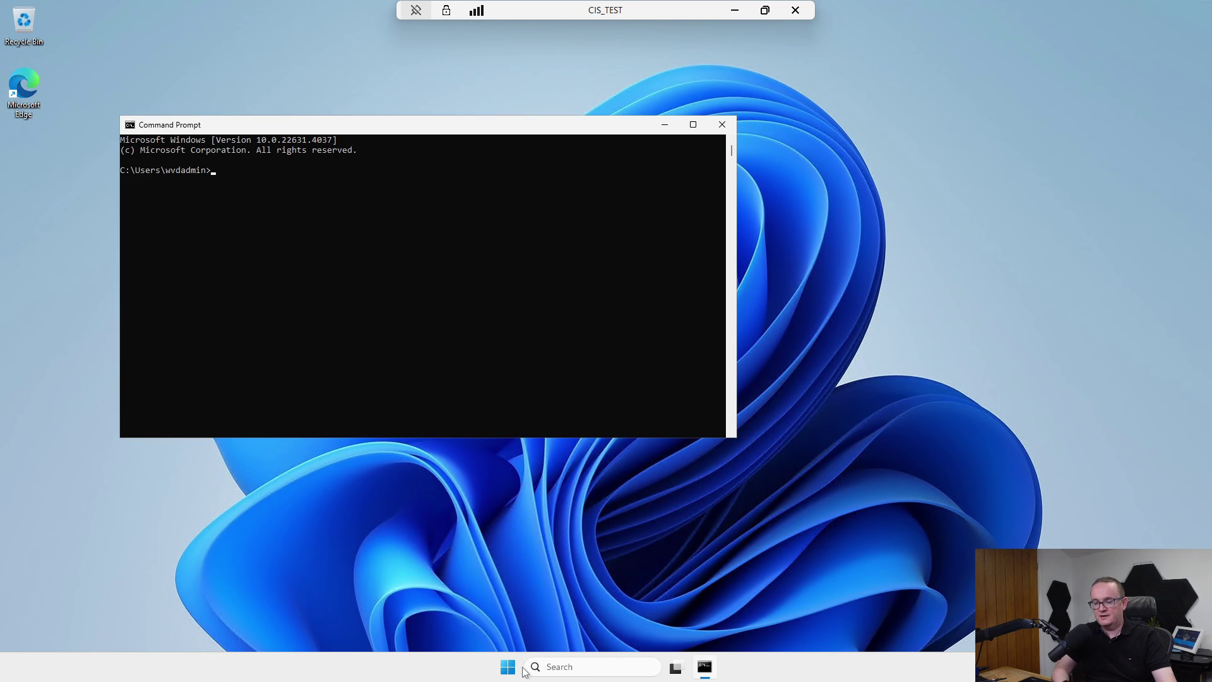
{"action": "type", "text": "winver"}
{"action": "key", "text": "Return"}
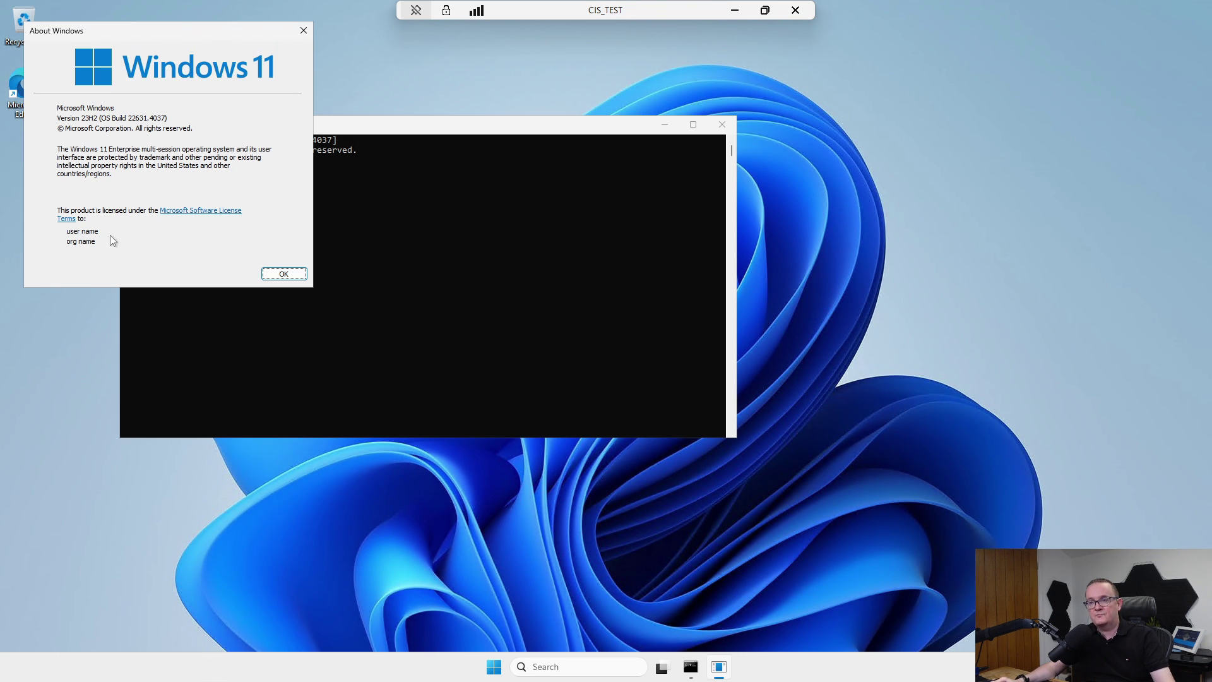
- Close About Windows and open the CIS-CAT_Report file in Edge
{"action": "left_click", "coordinate": [298, 274]}
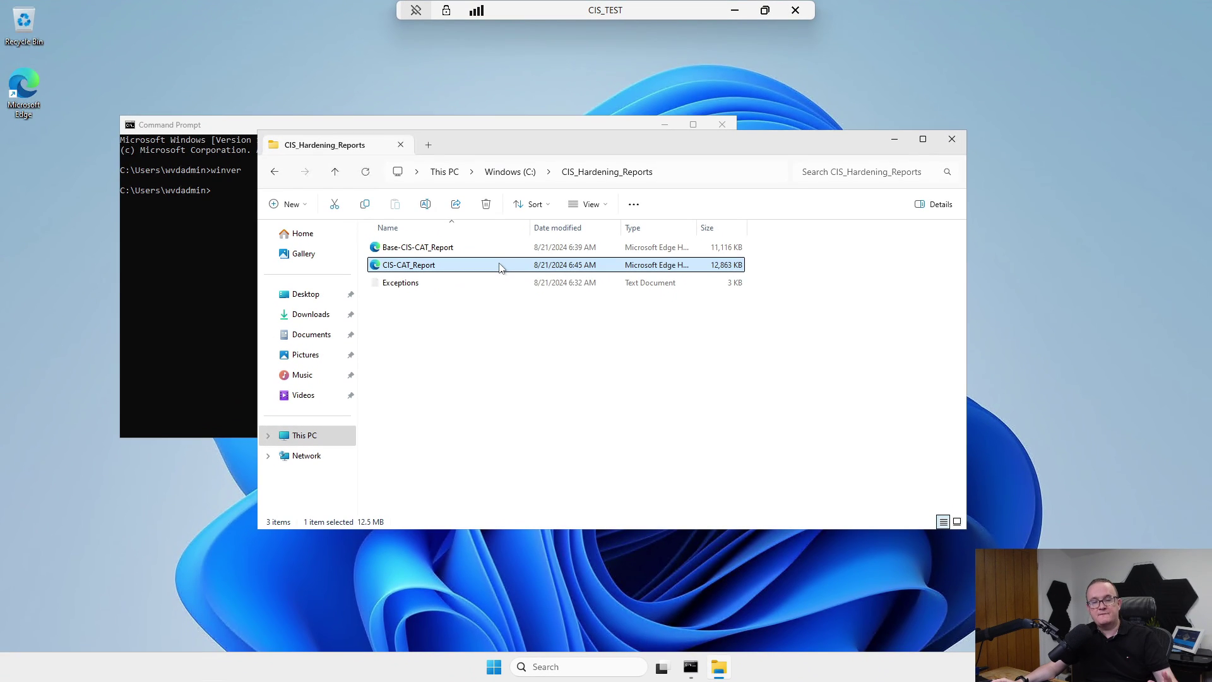
{"action": "left_click", "coordinate": [468, 353]}
{"action": "left_click", "coordinate": [422, 269]}
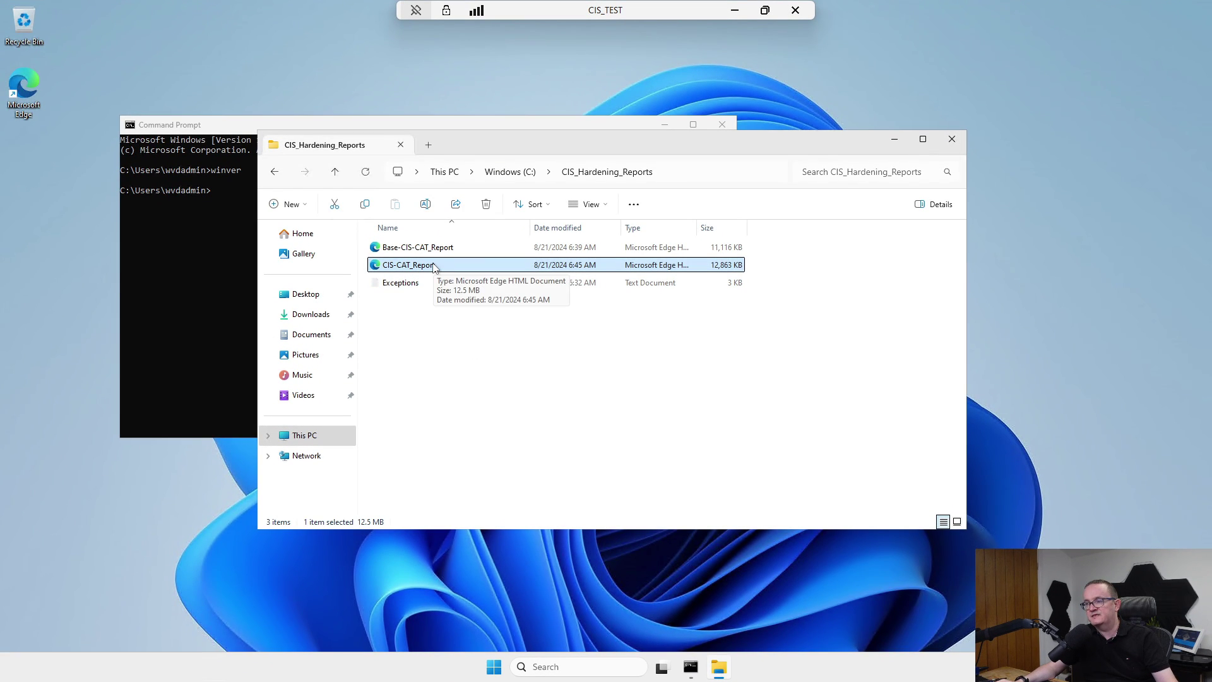
{"action": "double_click", "coordinate": [434, 266]}
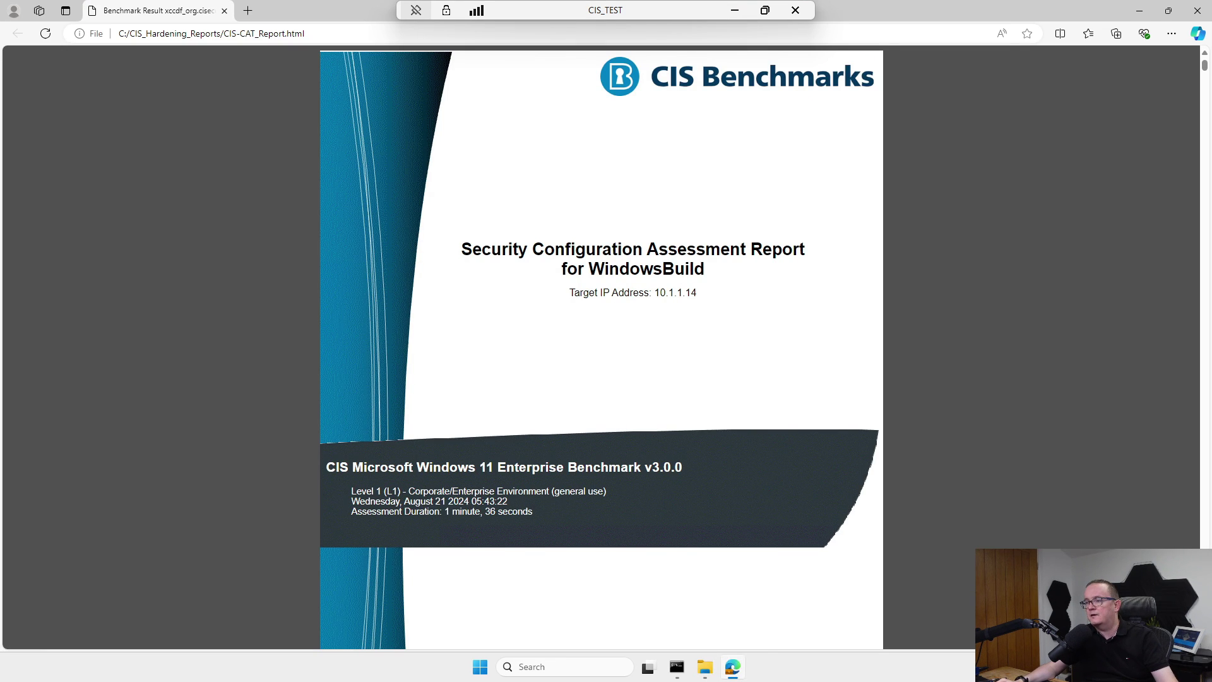
- Run ipconfig in Command Prompt to check the host's IP address, then minimize it
{"action": "left_click_drag", "start_coordinate": [632, 292], "coordinate": [709, 297]}
{"action": "left_click", "coordinate": [709, 297]}
{"action": "left_click", "coordinate": [682, 667]}
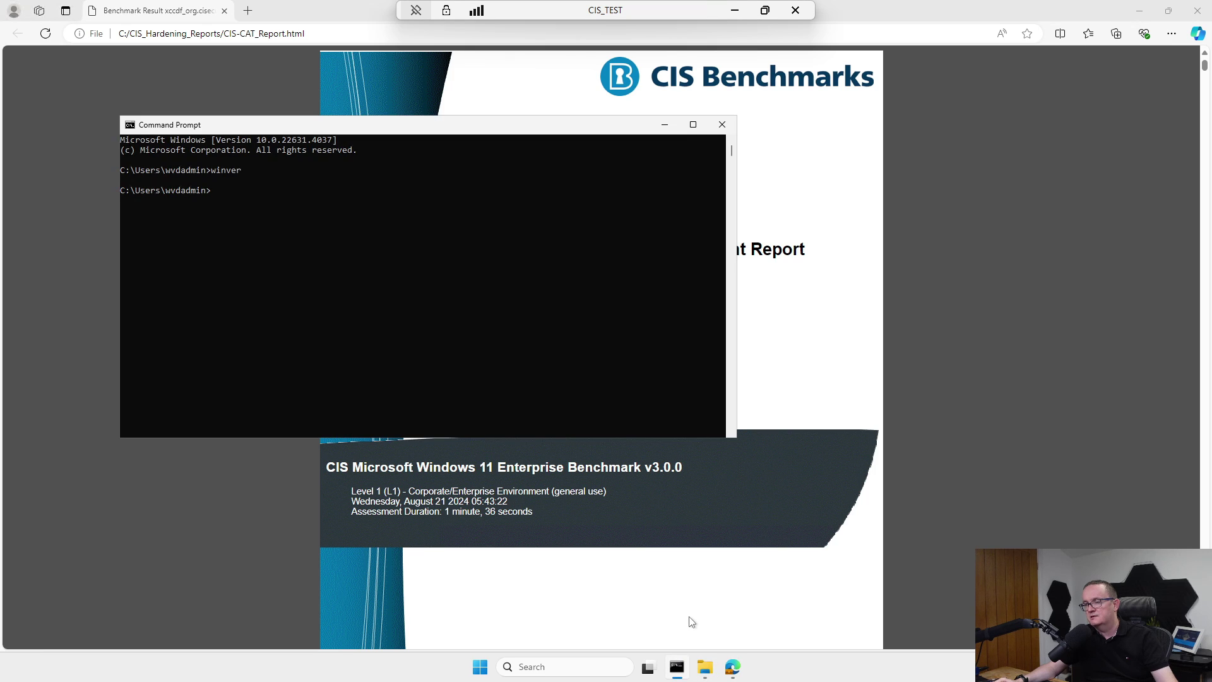
{"action": "type", "text": "ipconfig"}
{"action": "key", "text": "Return"}
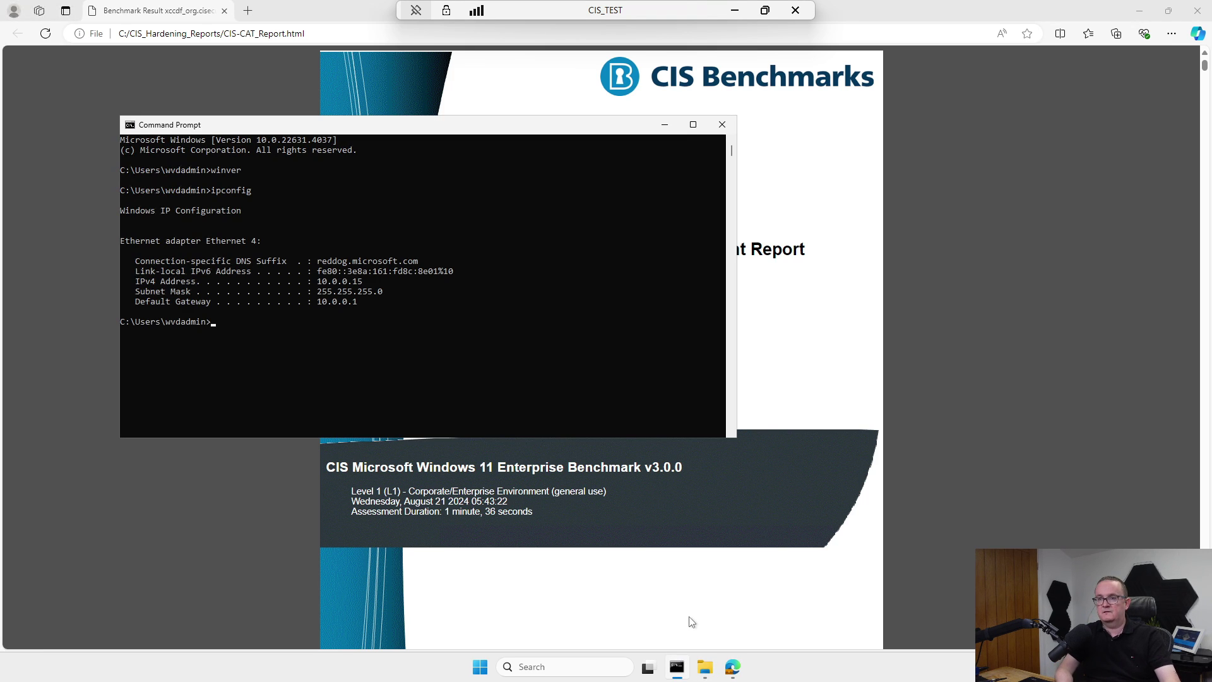
{"action": "left_click", "coordinate": [663, 125]}
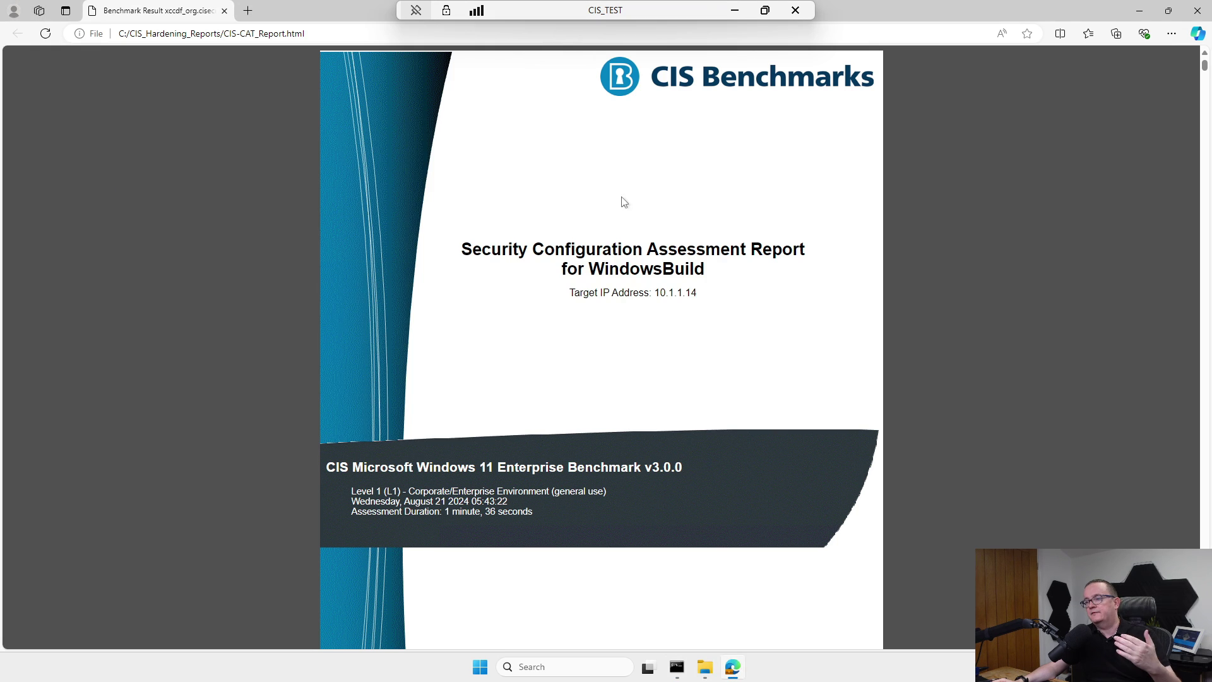
- Highlight the report's Target IP Address 10.1.1.14 and its Level 1 (L1) assessment line
{"action": "left_click_drag", "start_coordinate": [569, 292], "coordinate": [704, 293]}
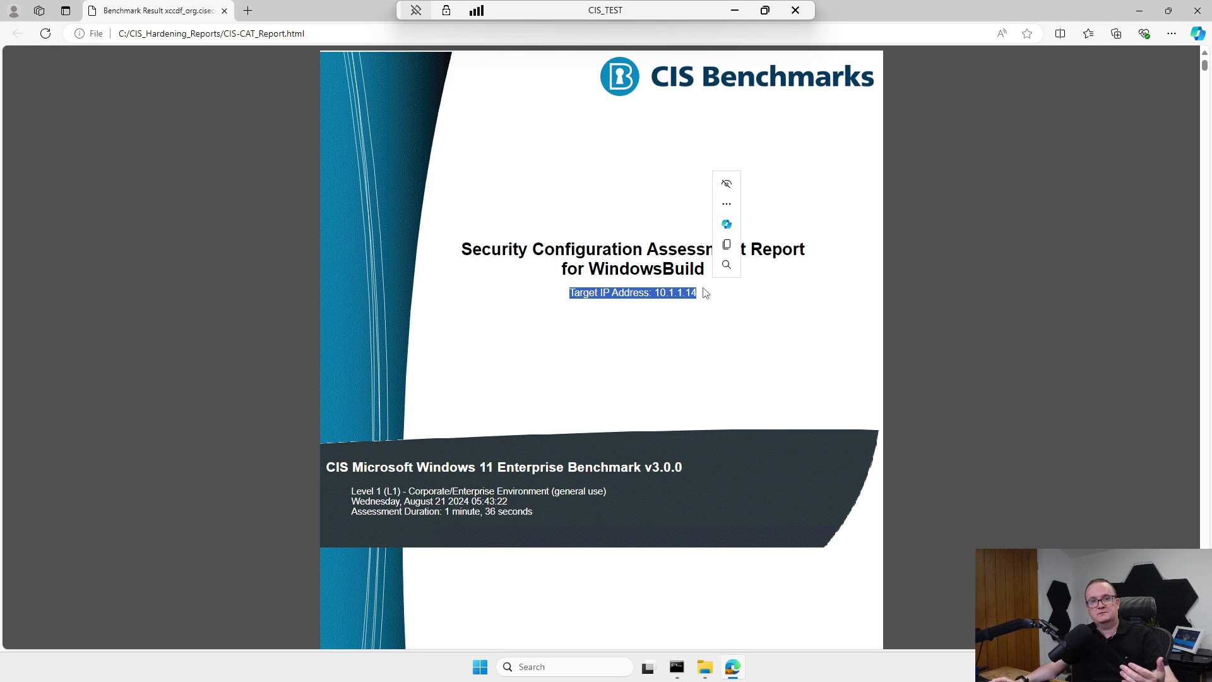
{"action": "left_click", "coordinate": [541, 294]}
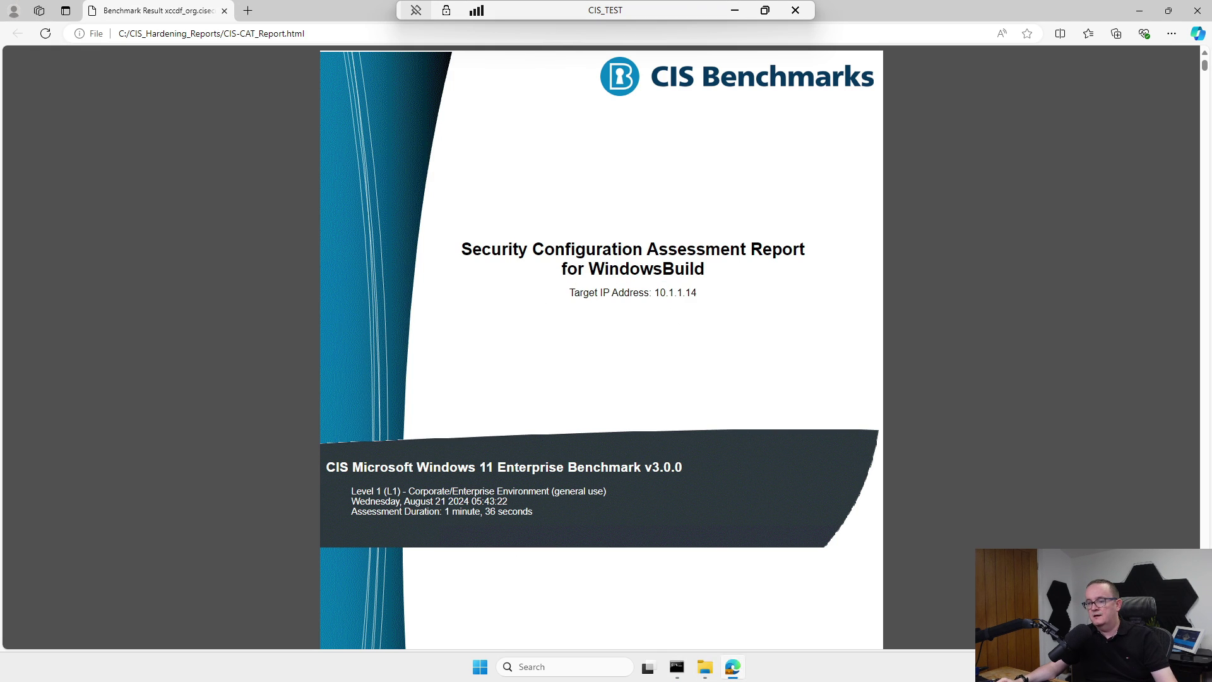
{"action": "left_click_drag", "start_coordinate": [352, 491], "coordinate": [419, 493]}
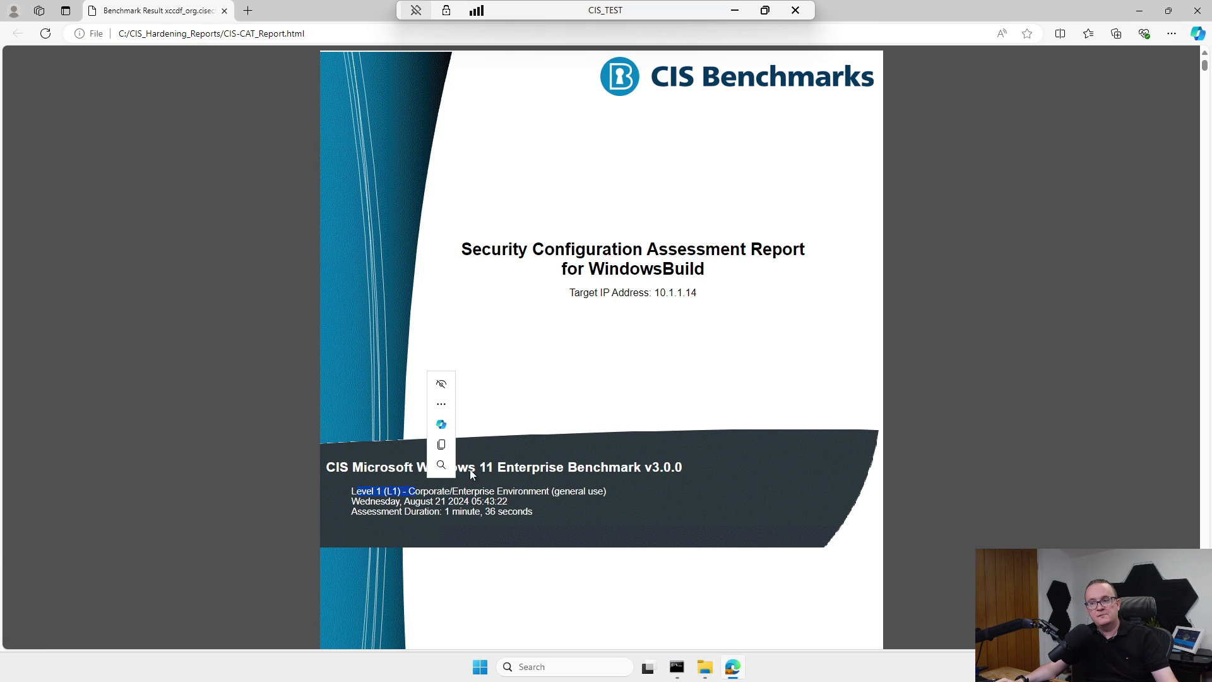
{"action": "left_click", "coordinate": [454, 444]}
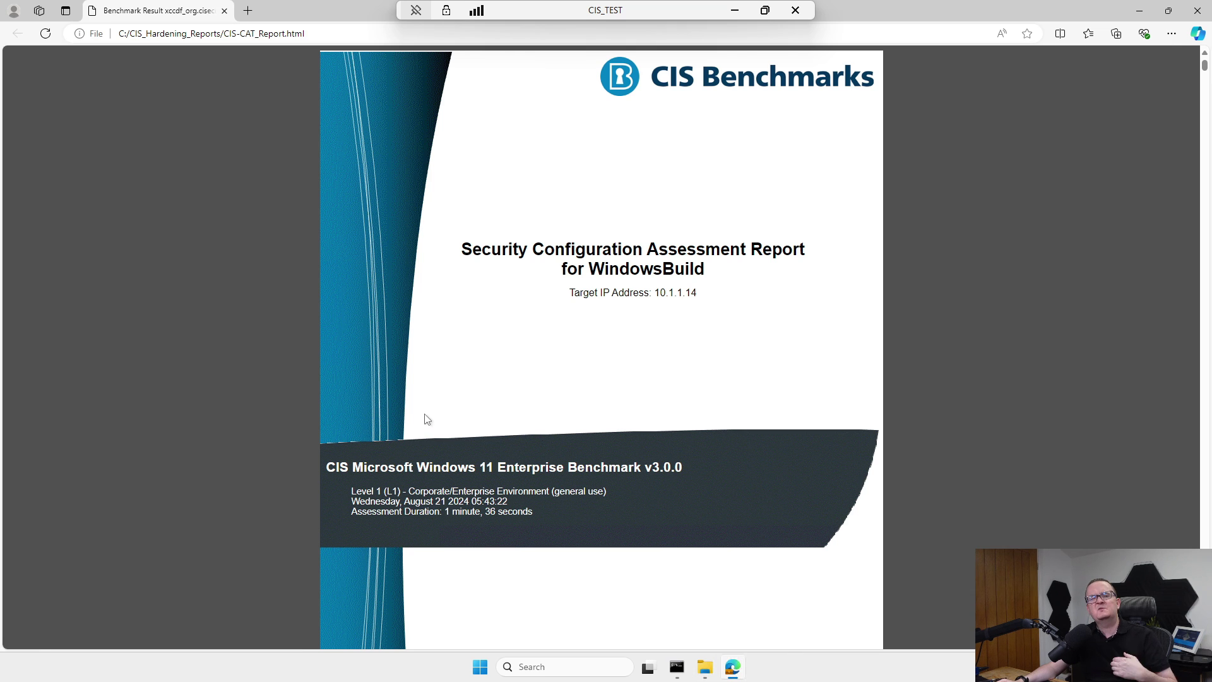
- Scroll the report and jump to the Real-time Protection and 18.10.44 Exploit Guard results
{"action": "scroll", "coordinate": [421, 398], "scroll_direction": "down", "scroll_amount": 10}
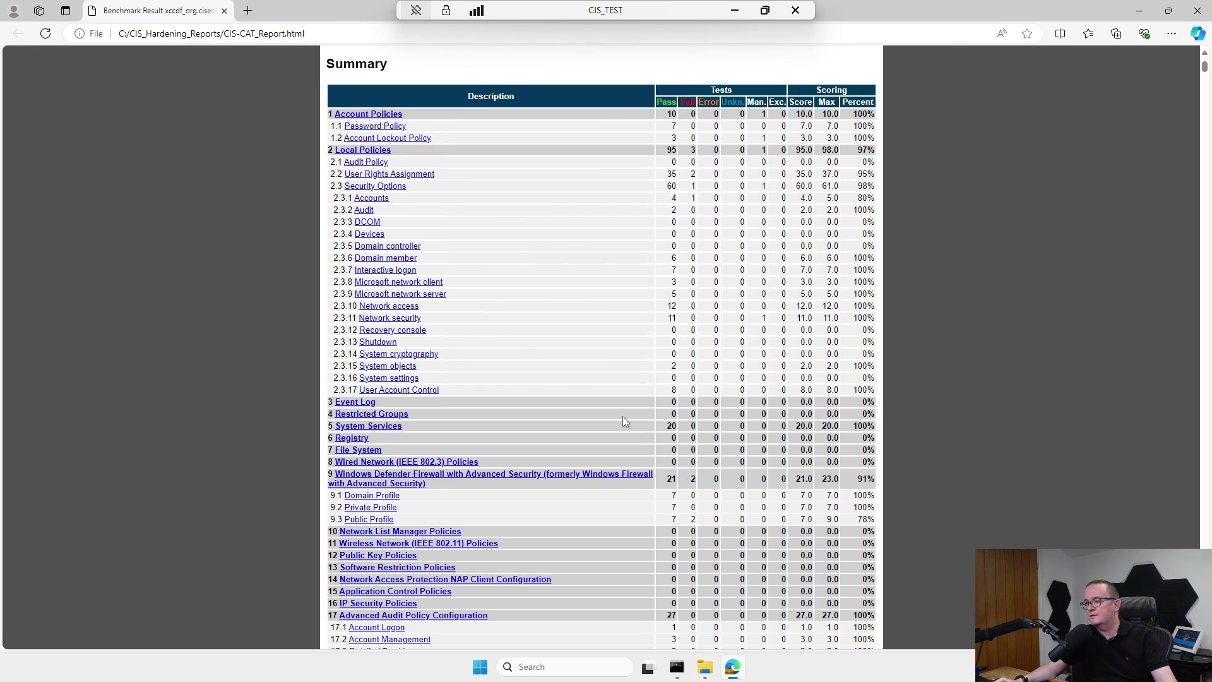
{"action": "scroll", "coordinate": [414, 309], "scroll_direction": "down", "scroll_amount": 3}
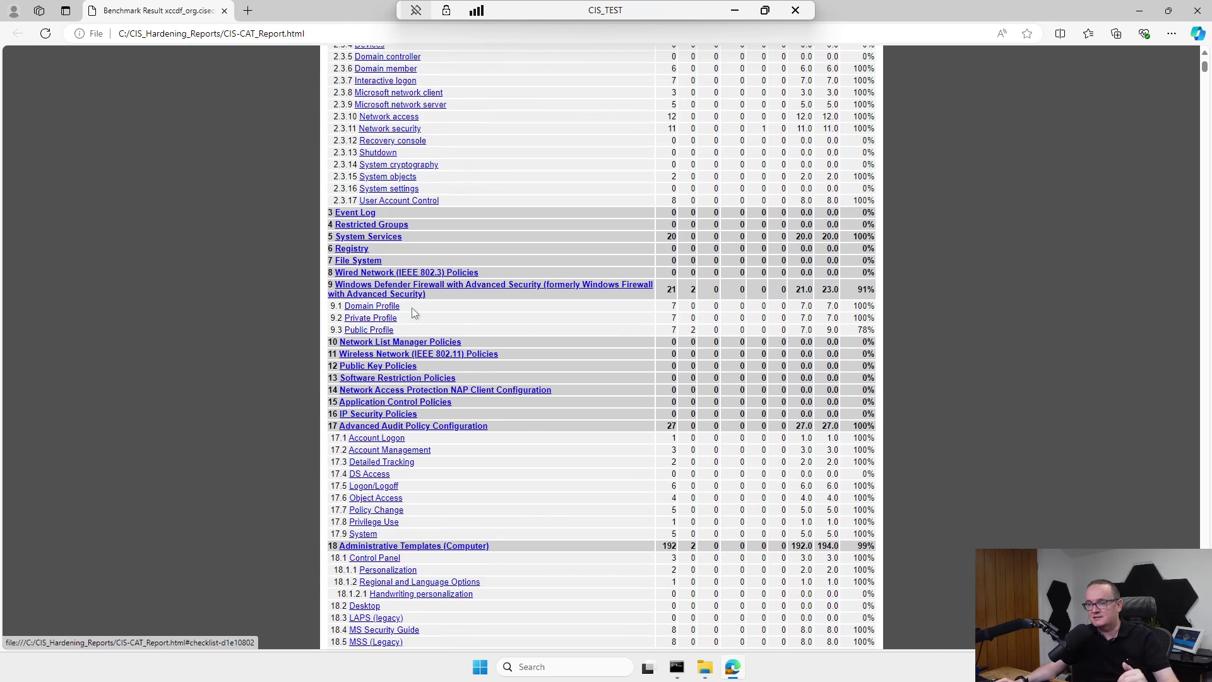
{"action": "scroll", "coordinate": [501, 305], "scroll_direction": "up", "scroll_amount": 4}
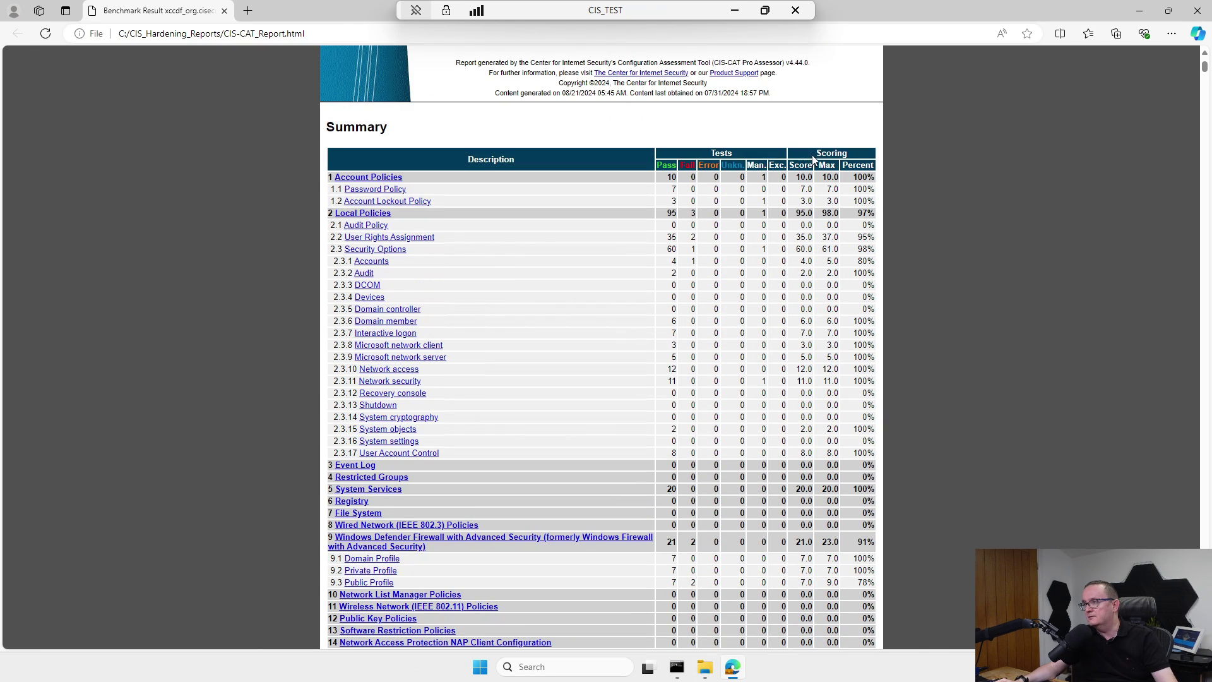
{"action": "scroll", "coordinate": [505, 366], "scroll_direction": "down", "scroll_amount": 20}
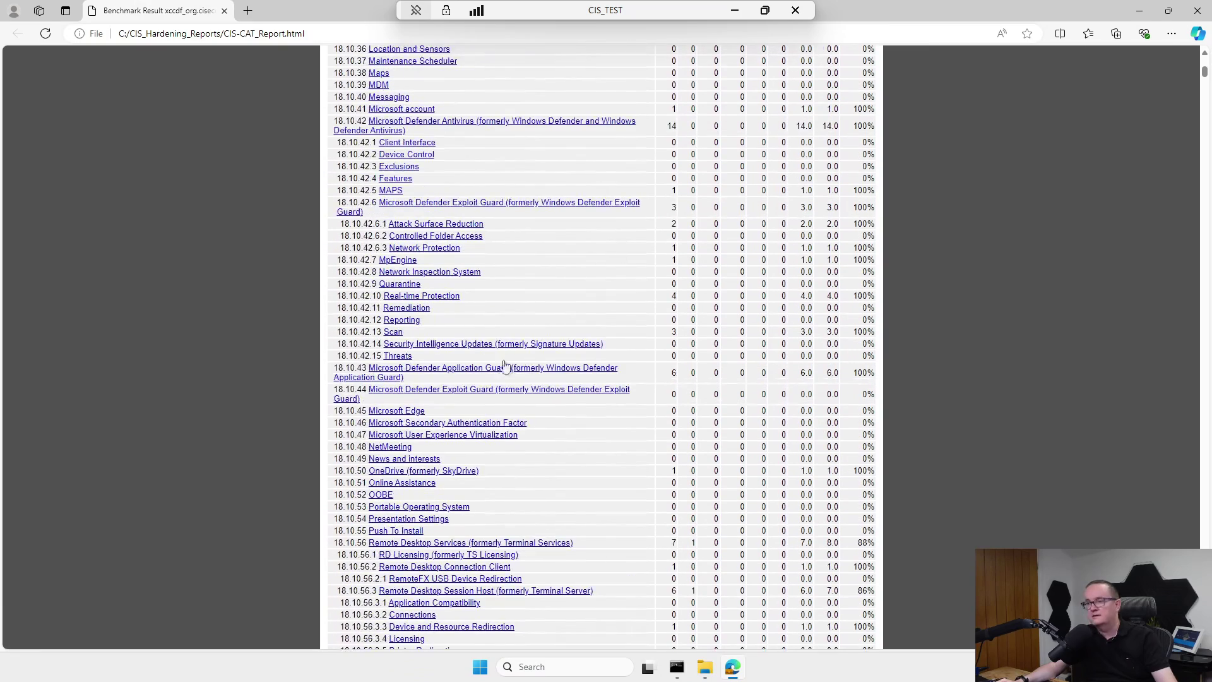
{"action": "left_click", "coordinate": [406, 297]}
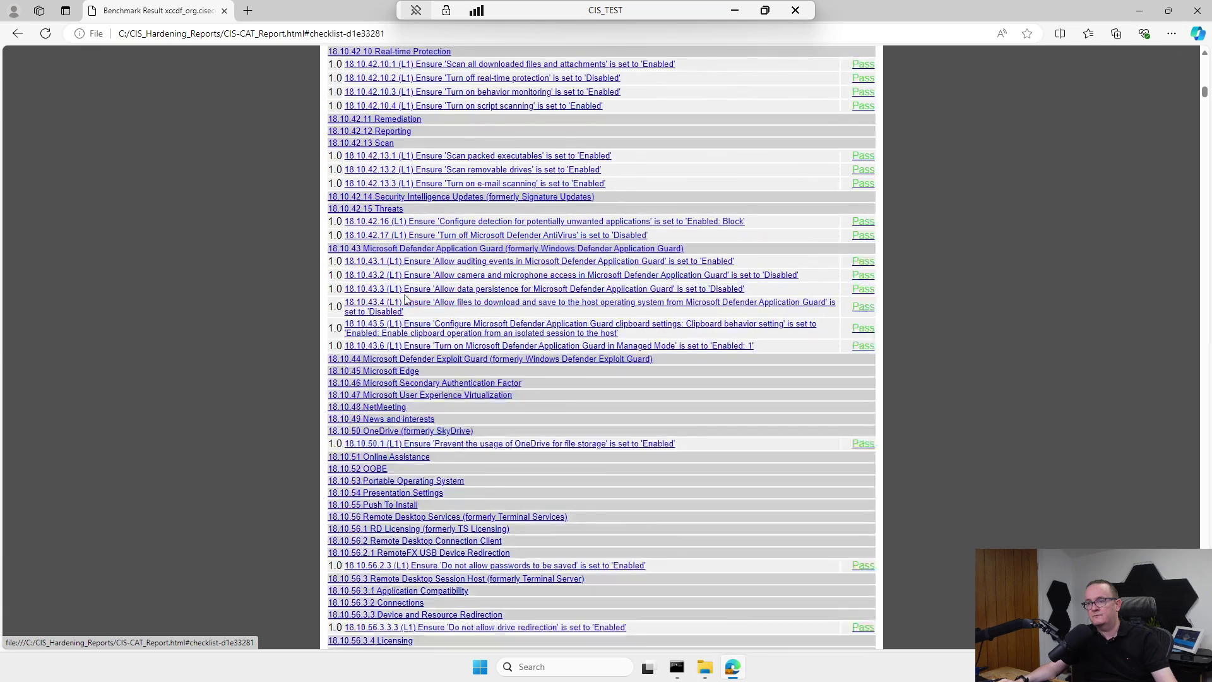
{"action": "left_click", "coordinate": [462, 359]}
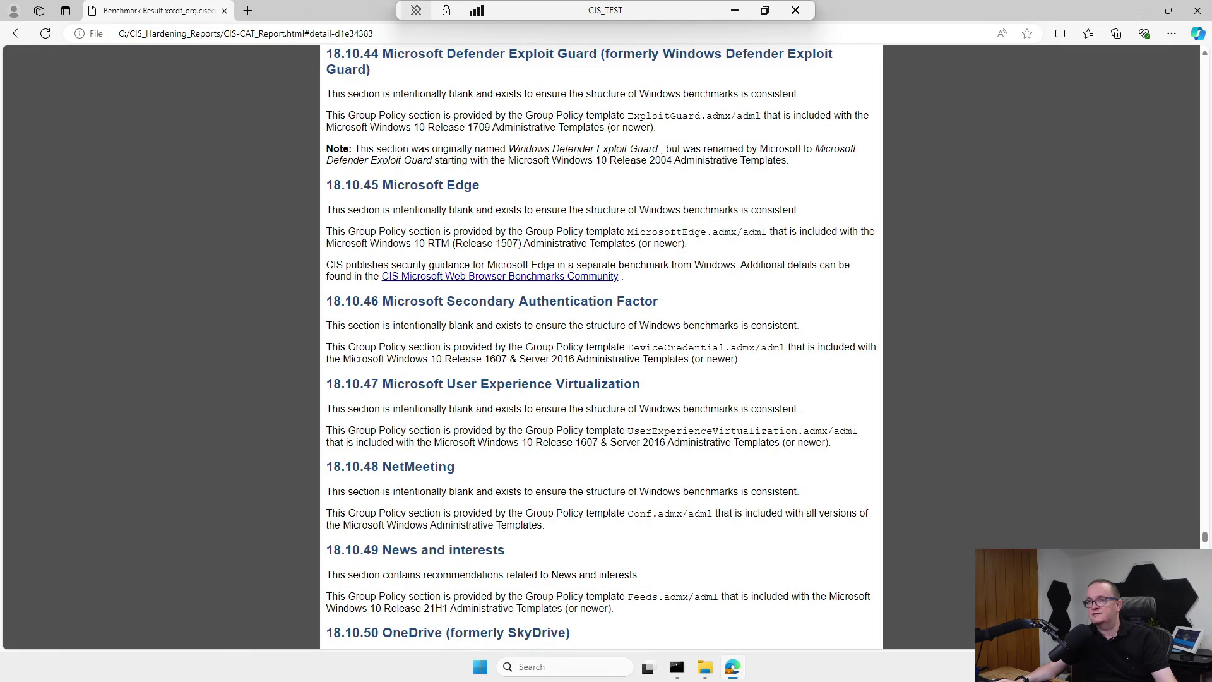
- Scroll back up to the Application Guard clipboard setting 18.10.43.6, marked Pass, and its remediation path
{"action": "left_click_drag", "start_coordinate": [475, 94], "coordinate": [689, 93]}
{"action": "left_click", "coordinate": [689, 94]}
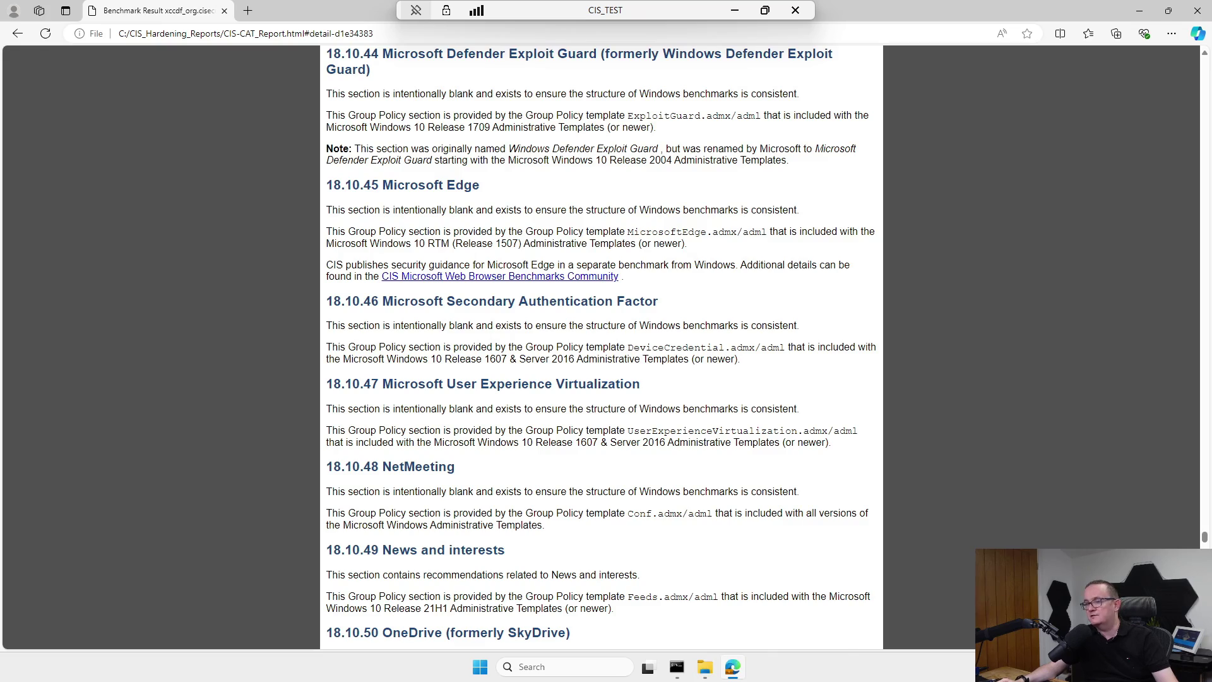
{"action": "scroll", "coordinate": [571, 251], "scroll_direction": "up", "scroll_amount": 15}
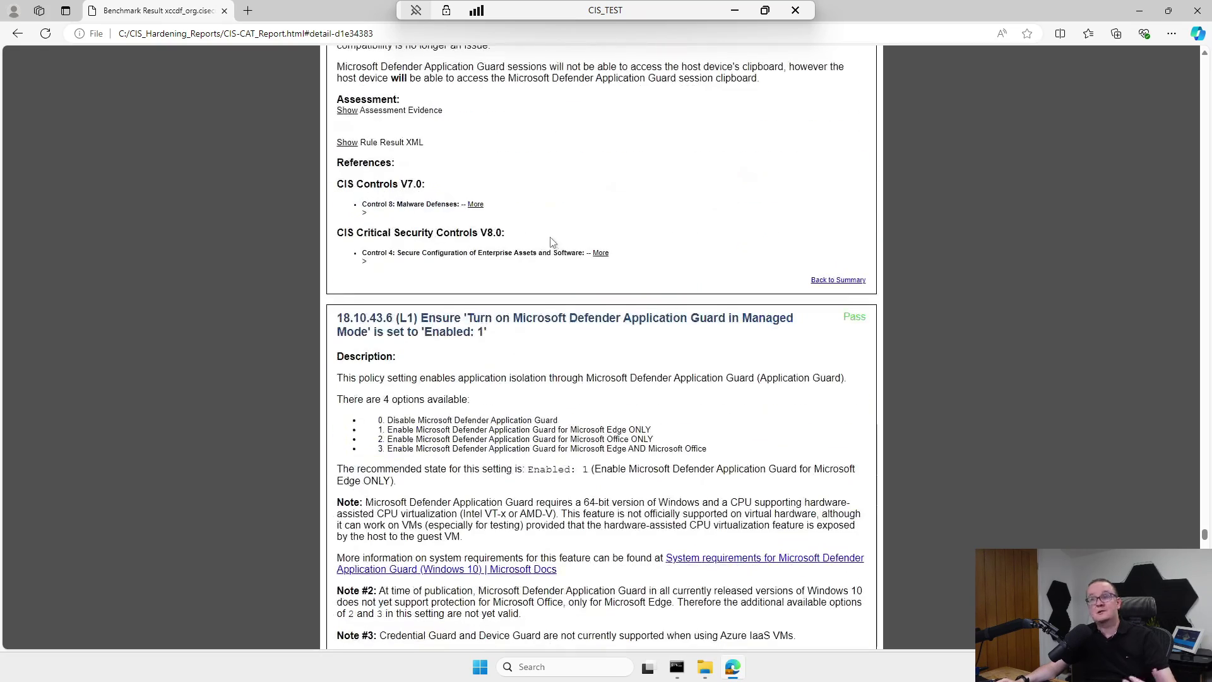
{"action": "scroll", "coordinate": [543, 245], "scroll_direction": "down", "scroll_amount": 2}
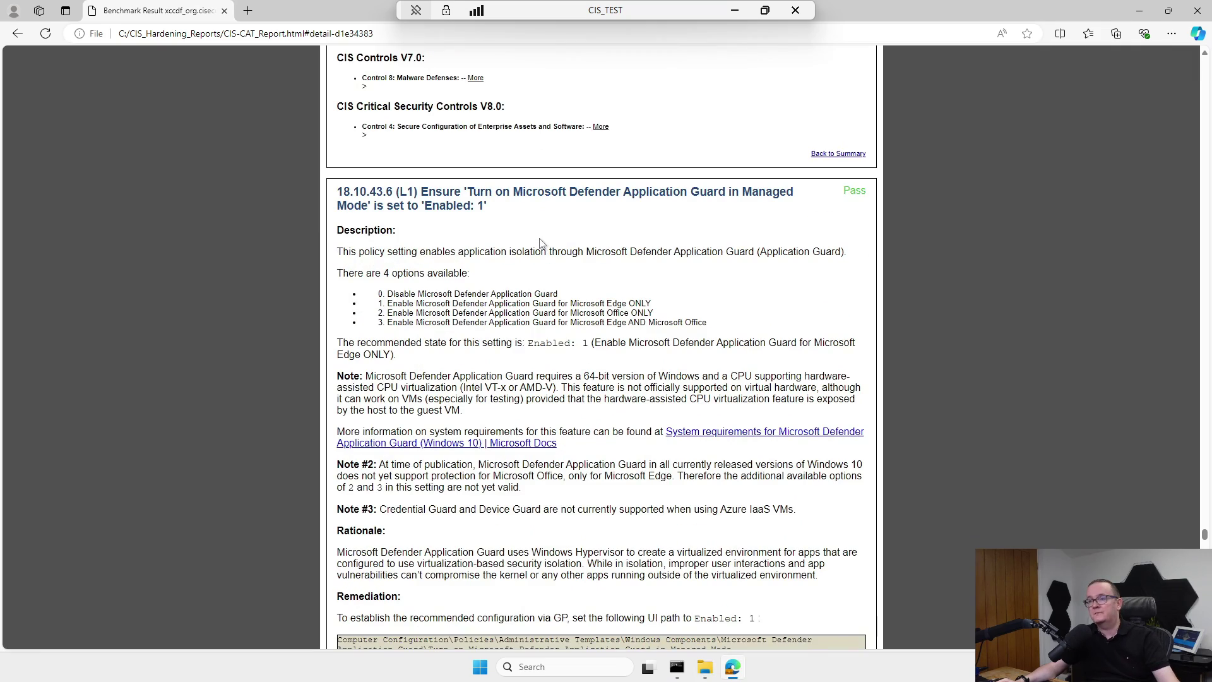
{"action": "scroll", "coordinate": [541, 243], "scroll_direction": "up", "scroll_amount": 4}
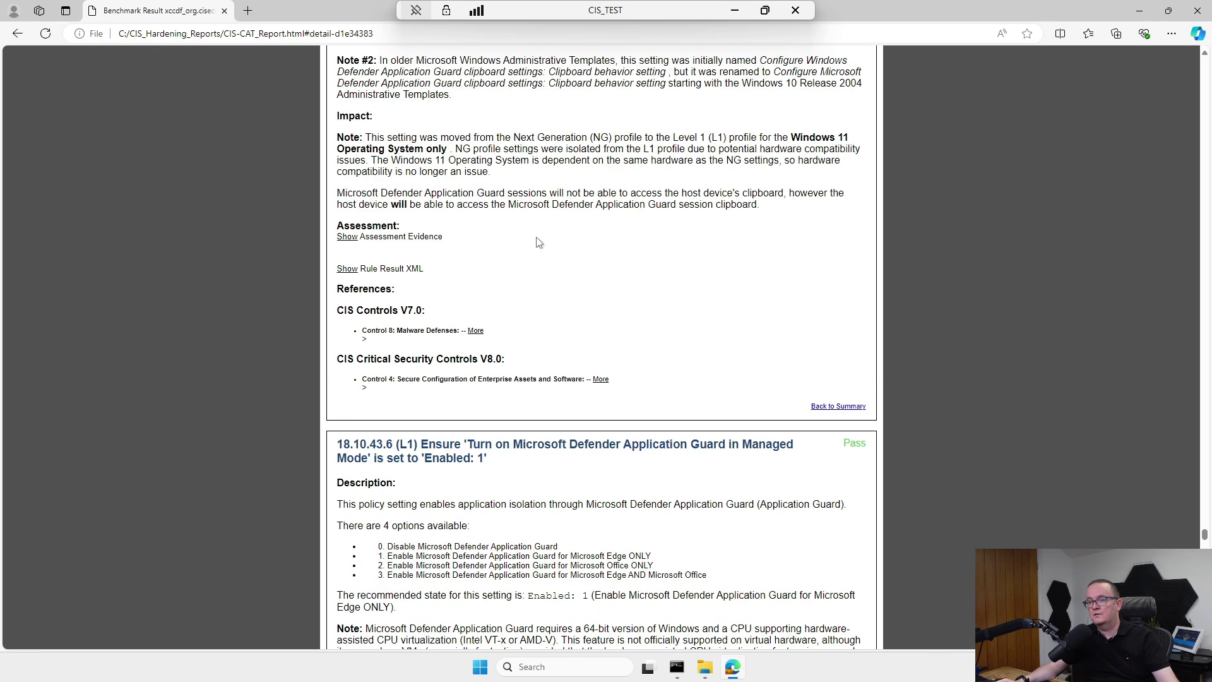
{"action": "scroll", "coordinate": [538, 243], "scroll_direction": "up", "scroll_amount": 2}
{"action": "scroll", "coordinate": [539, 243], "scroll_direction": "up", "scroll_amount": 1}
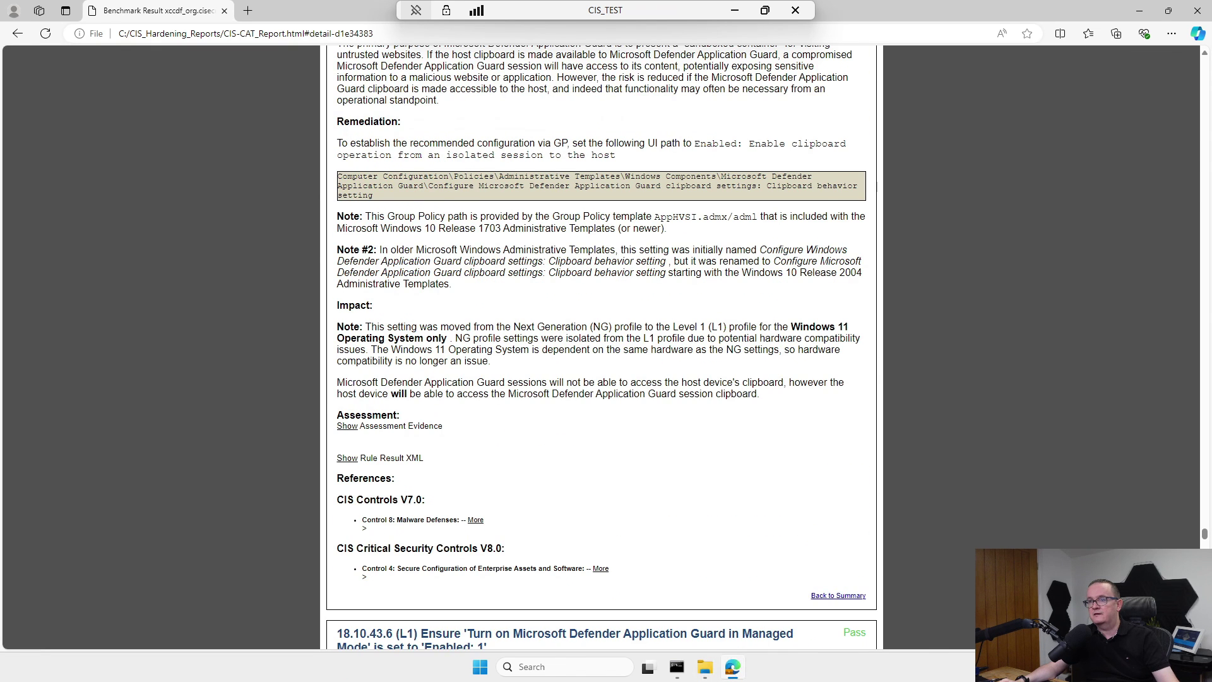
{"action": "scroll", "coordinate": [601, 347], "scroll_direction": "up", "scroll_amount": 1}
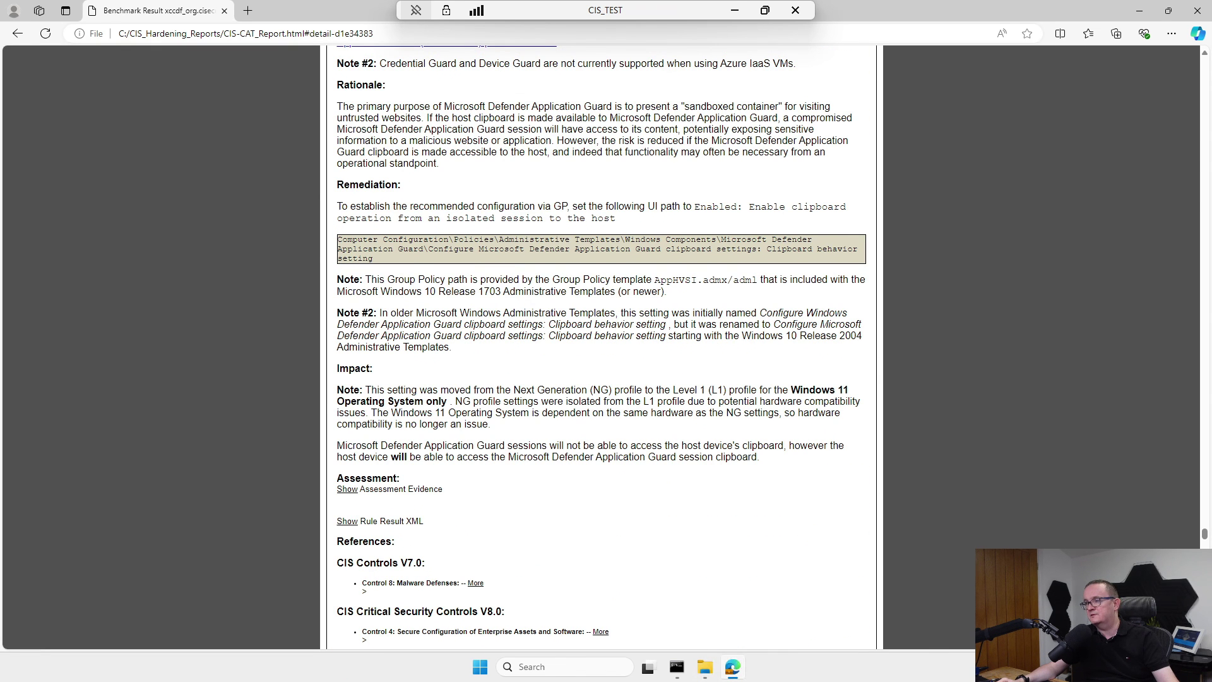
- Launch mmc from Start search and move the new console window to the right
{"action": "left_click", "coordinate": [479, 666]}
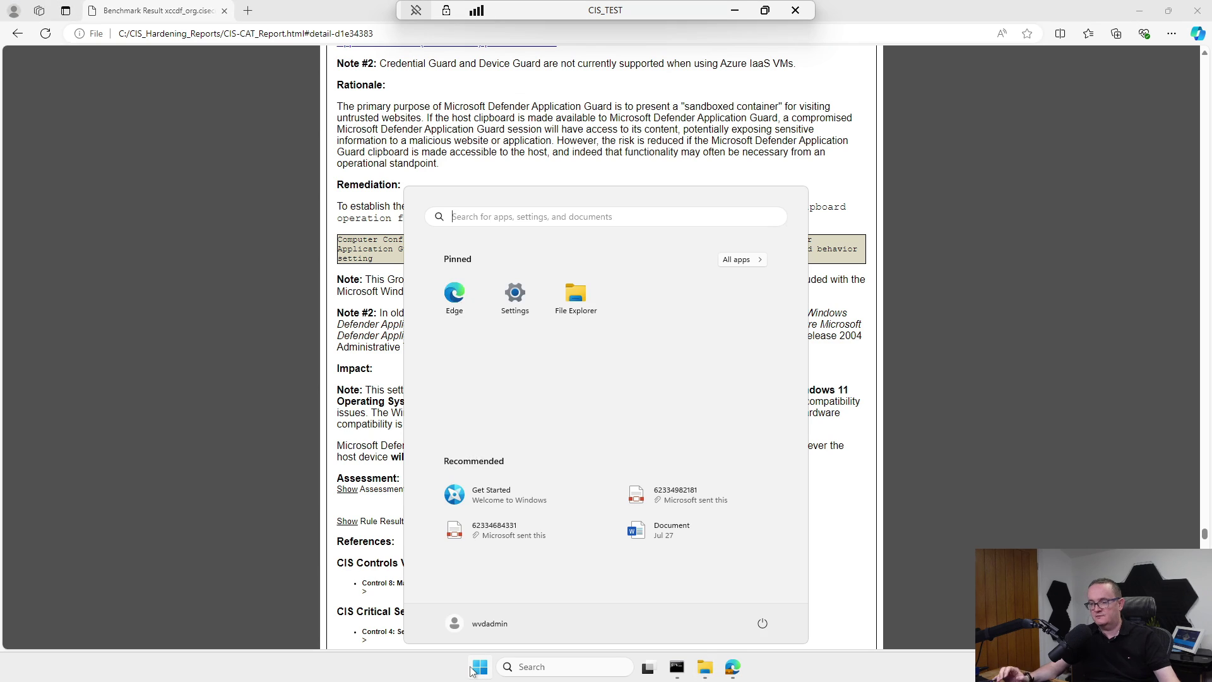
{"action": "type", "text": "g"}
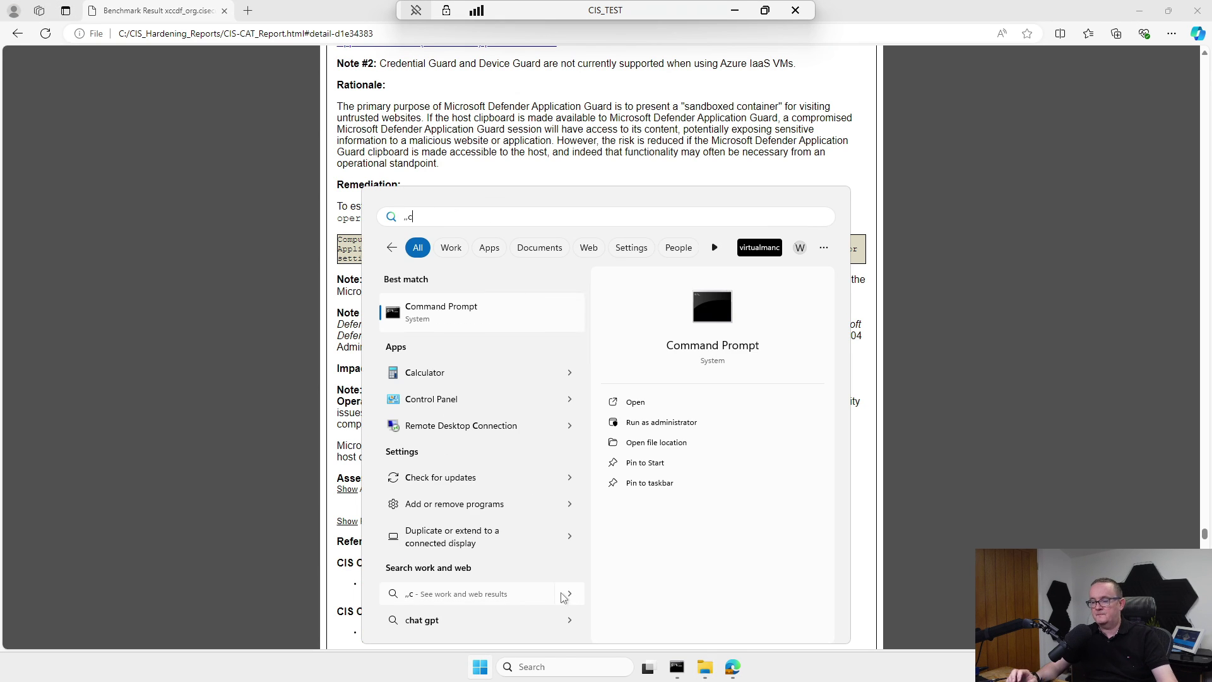
{"action": "key", "text": "BackSpace"}
{"action": "type", "text": "mmc"}
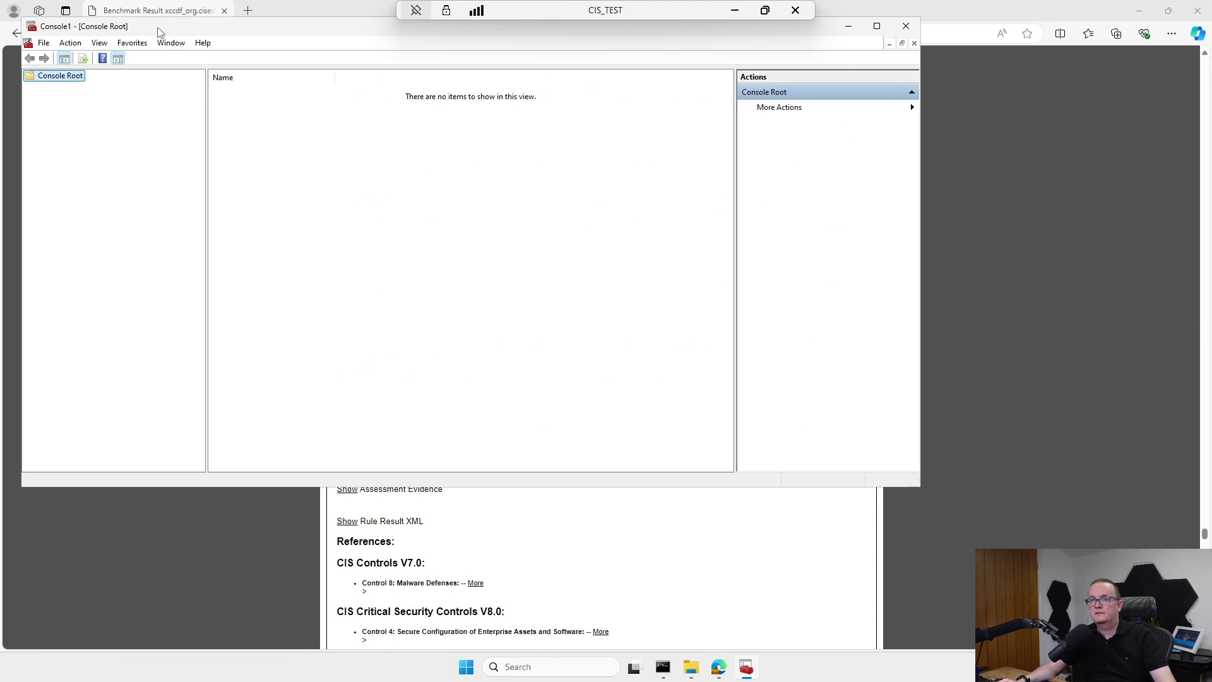
{"action": "left_click_drag", "start_coordinate": [157, 30], "coordinate": [812, 126]}
- Add the Group Policy Object Editor snap-in for the Local Computer to the console
{"action": "left_click", "coordinate": [697, 138]}
{"action": "left_click", "coordinate": [732, 214]}
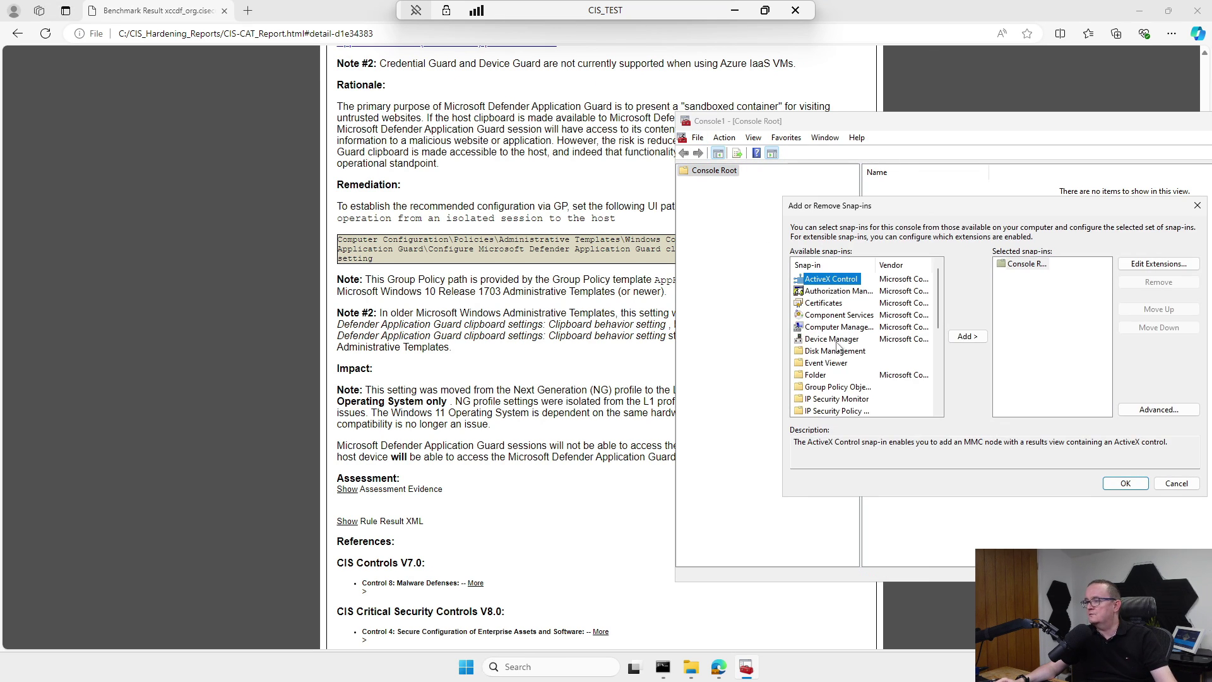
{"action": "double_click", "coordinate": [846, 386]}
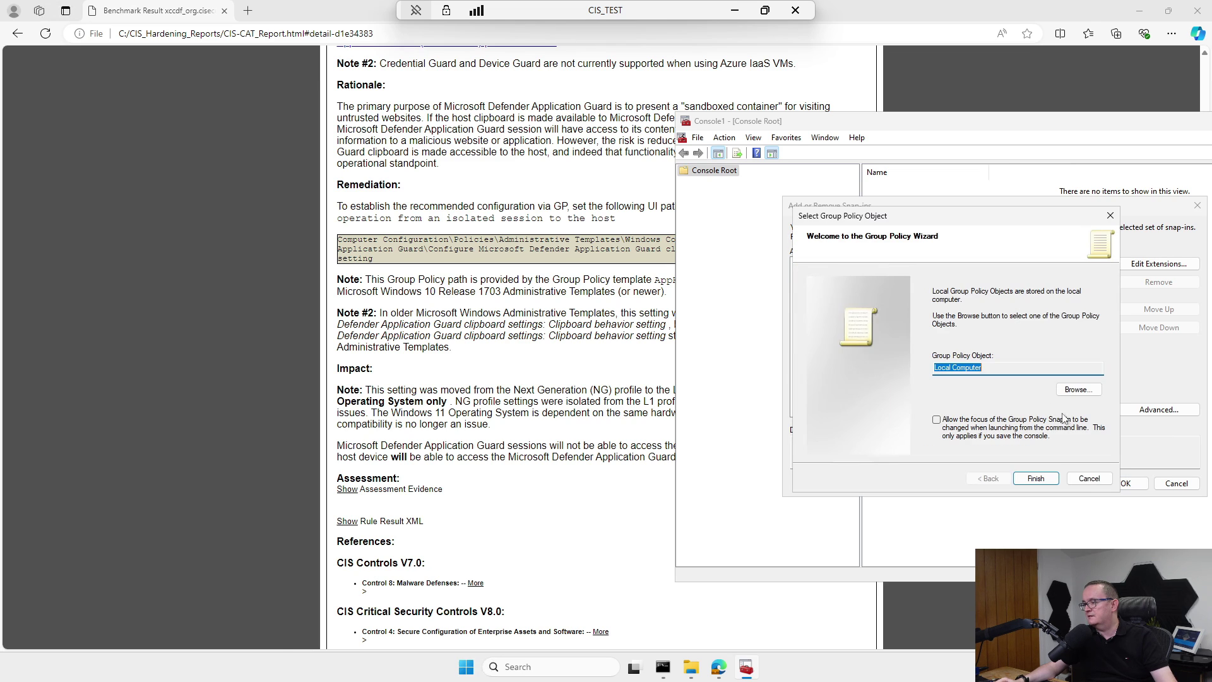
{"action": "left_click", "coordinate": [1030, 479]}
{"action": "left_click", "coordinate": [1124, 482]}
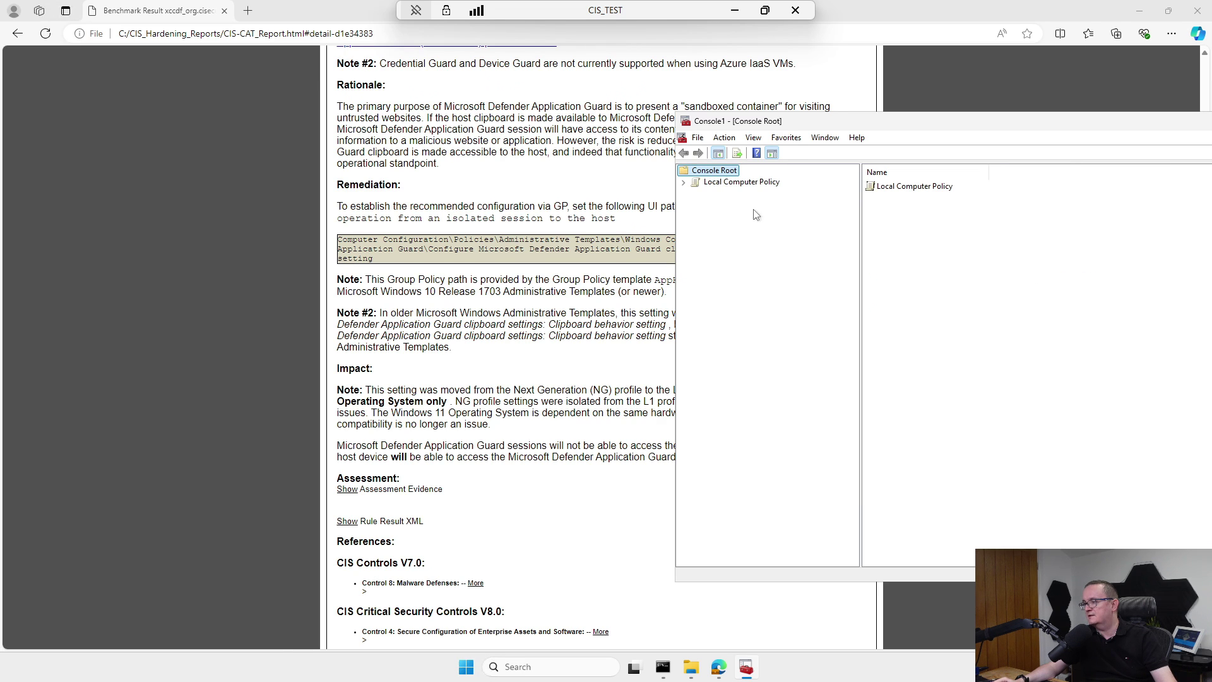
- Expand Computer Configuration down to Account Policies > Password Policy: history 24, max age 42, min length 7
{"action": "left_click", "coordinate": [743, 182]}
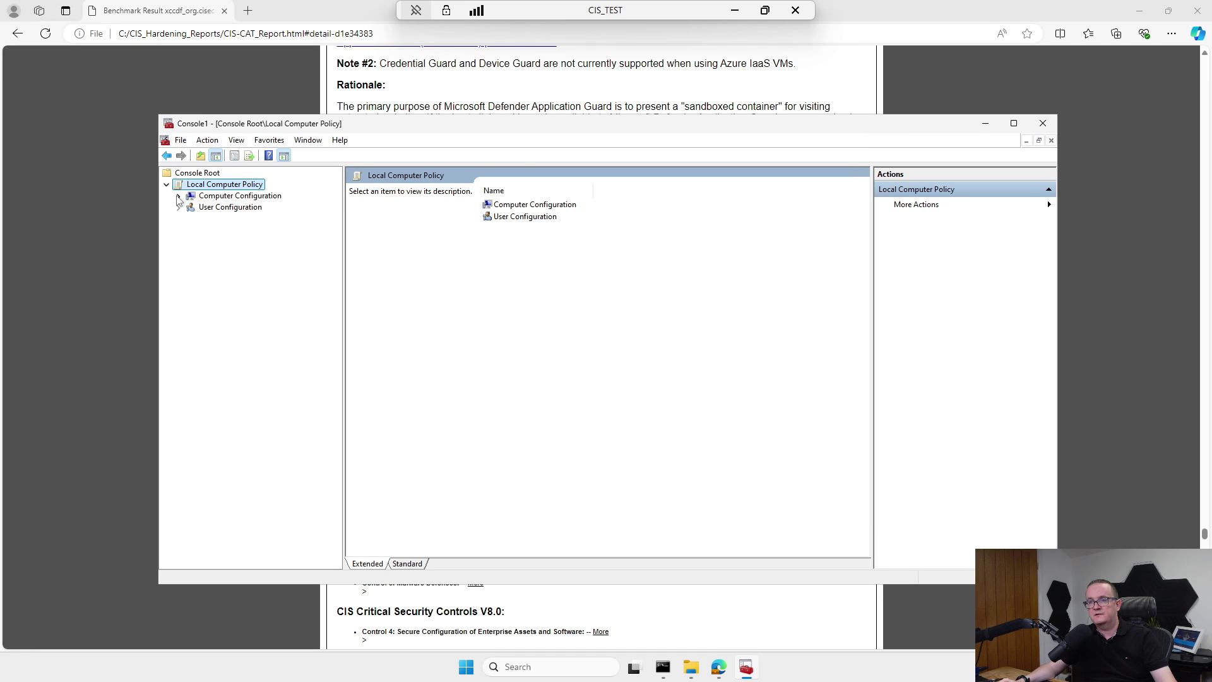
{"action": "left_click", "coordinate": [178, 196]}
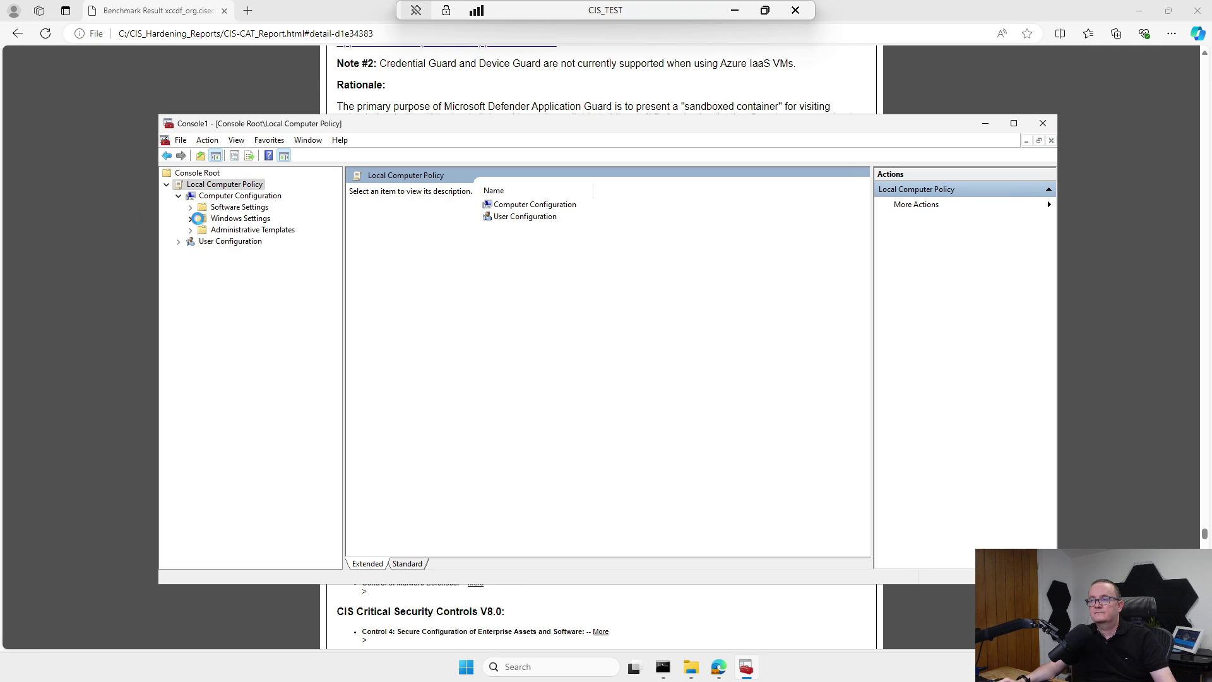
{"action": "left_click", "coordinate": [192, 218]}
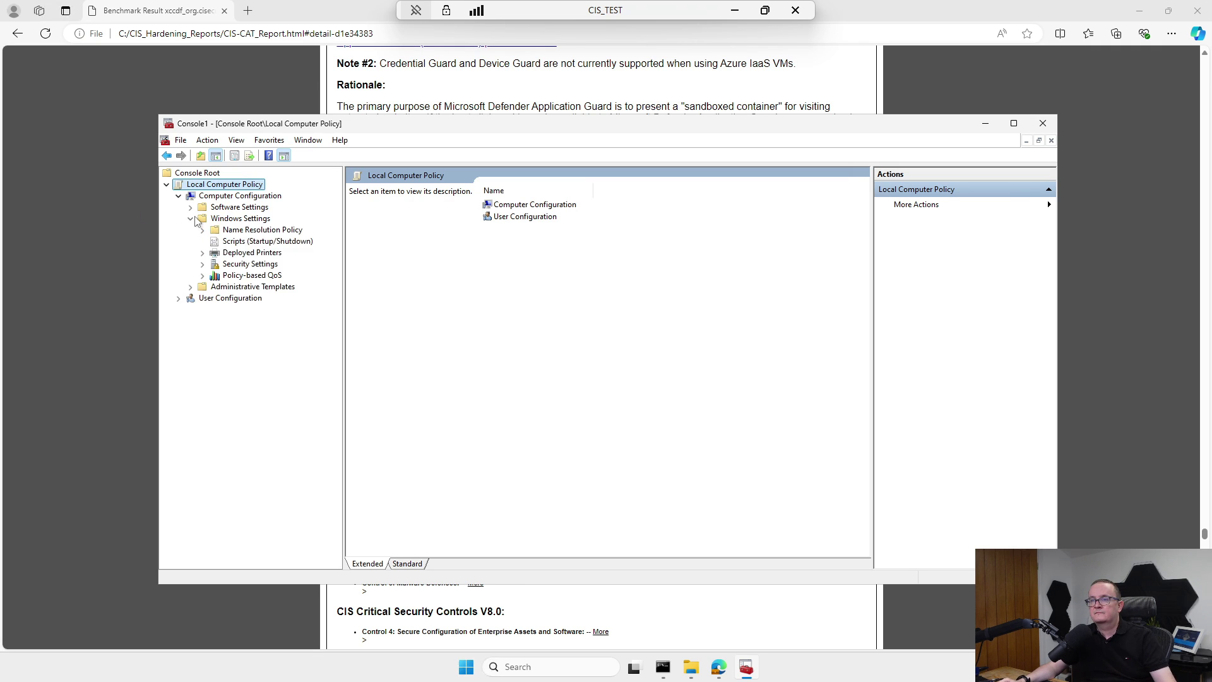
{"action": "left_click", "coordinate": [249, 265]}
{"action": "left_click", "coordinate": [203, 264]}
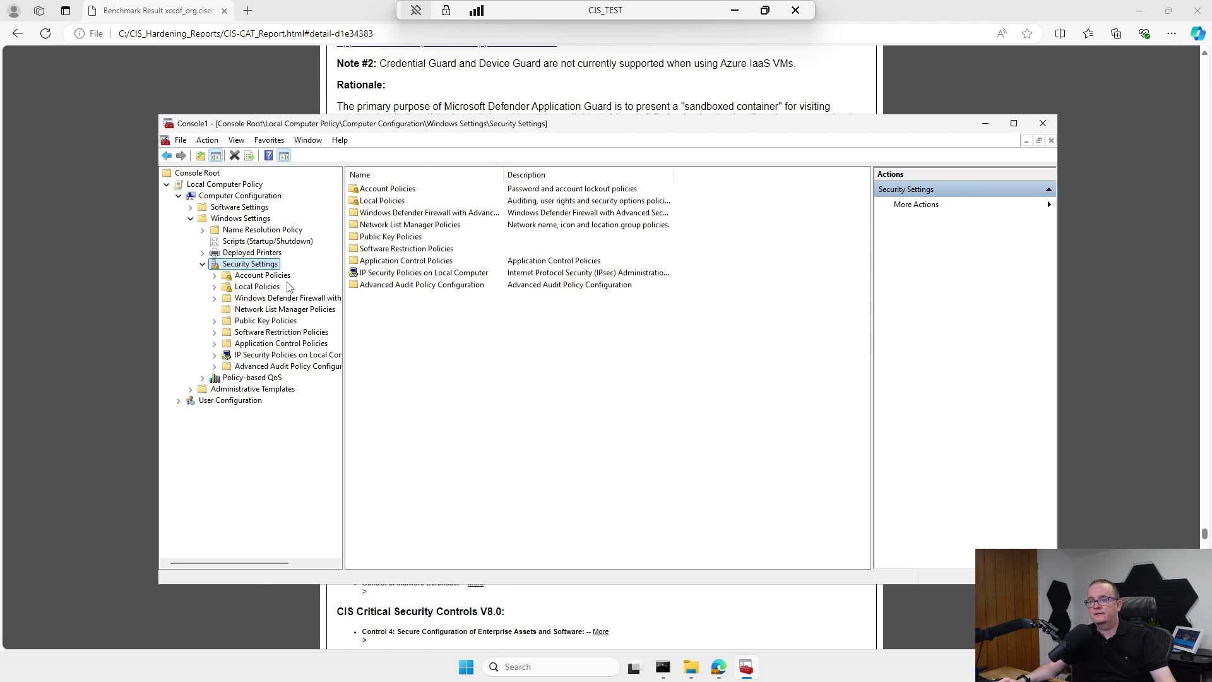
{"action": "left_click", "coordinate": [268, 276]}
{"action": "left_click", "coordinate": [215, 277]}
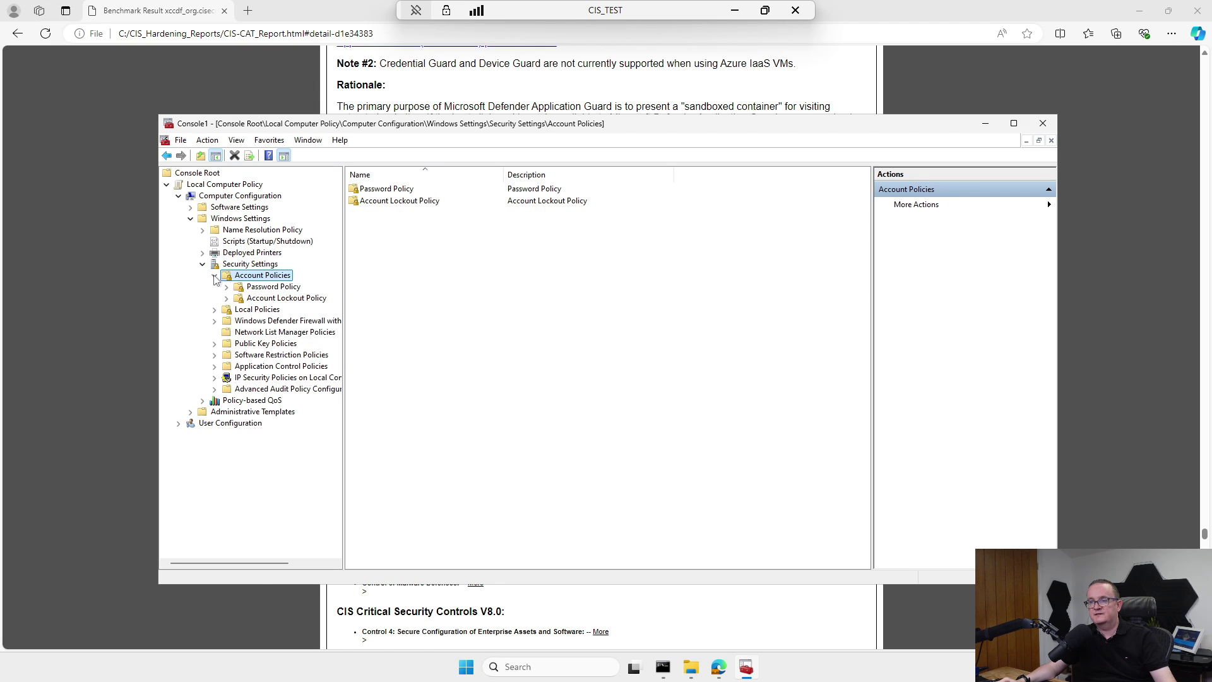
{"action": "left_click", "coordinate": [260, 287]}
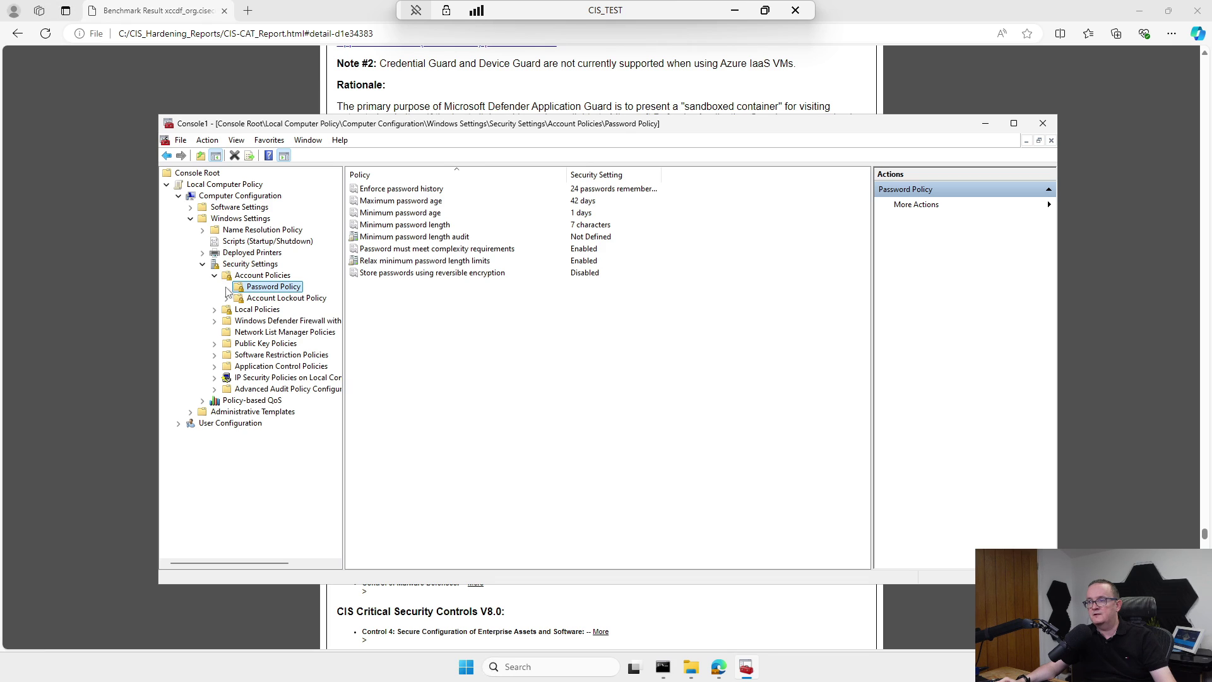
- Maximize the console, widen the Security Setting column and check password complexity is Enabled
{"action": "double_click", "coordinate": [388, 124]}
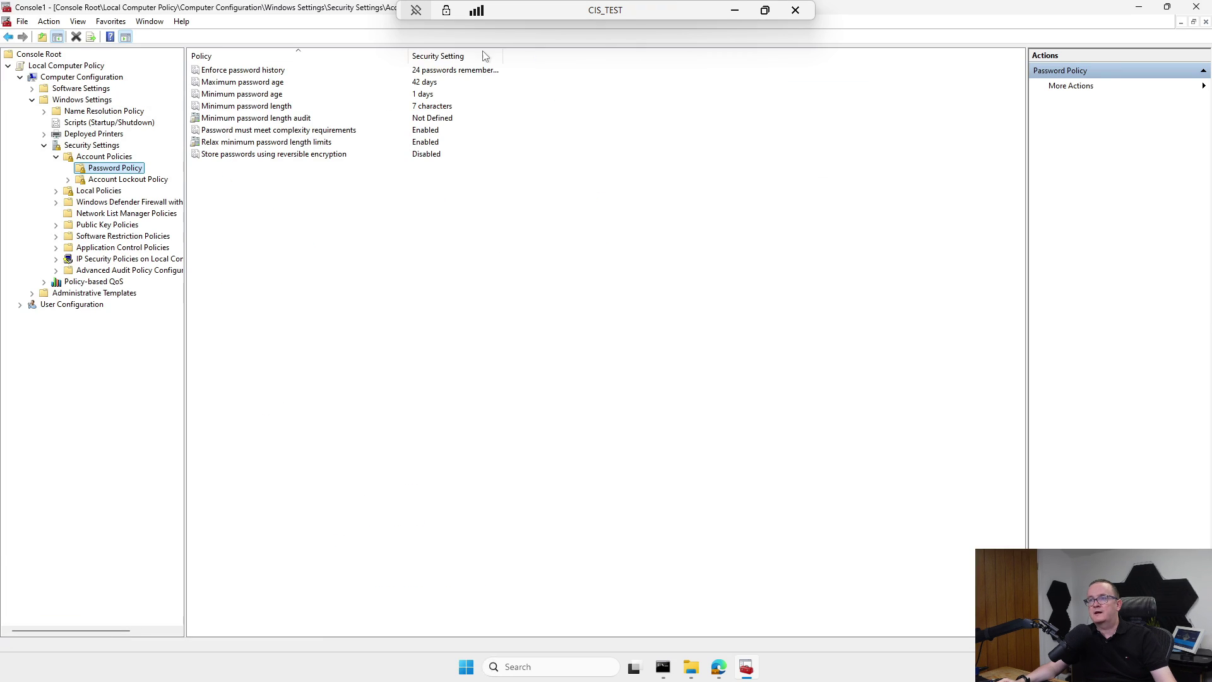
{"action": "left_click_drag", "start_coordinate": [502, 55], "coordinate": [593, 55]}
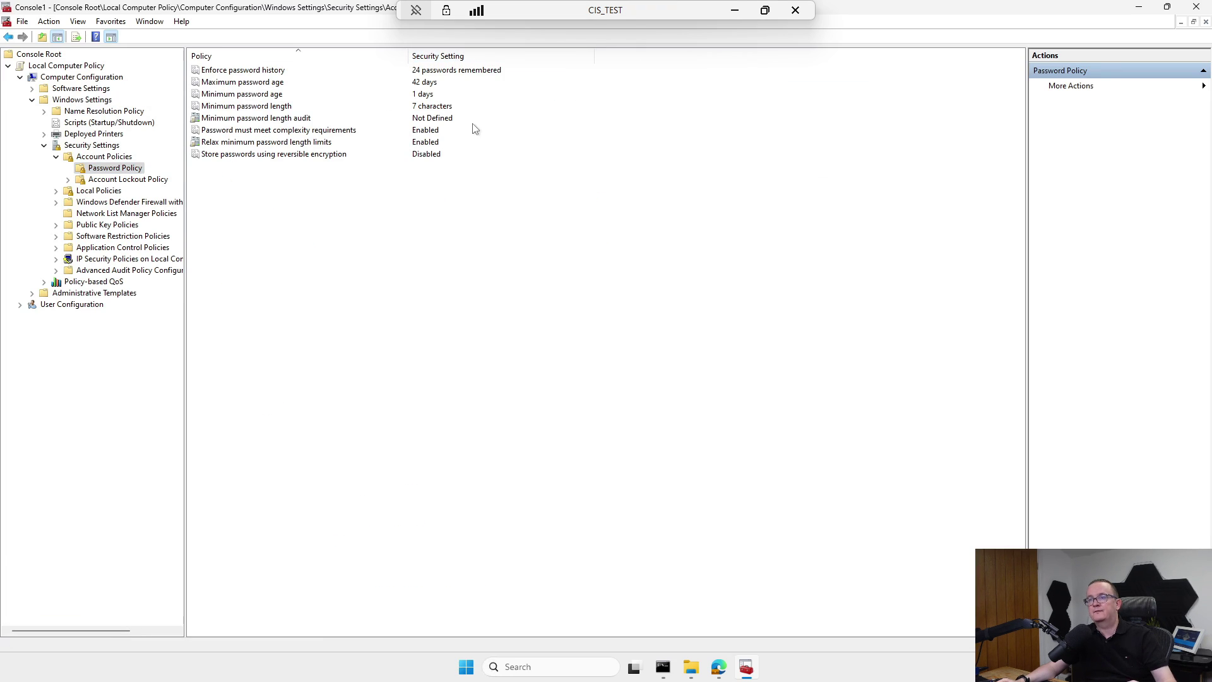
{"action": "left_click", "coordinate": [244, 131]}
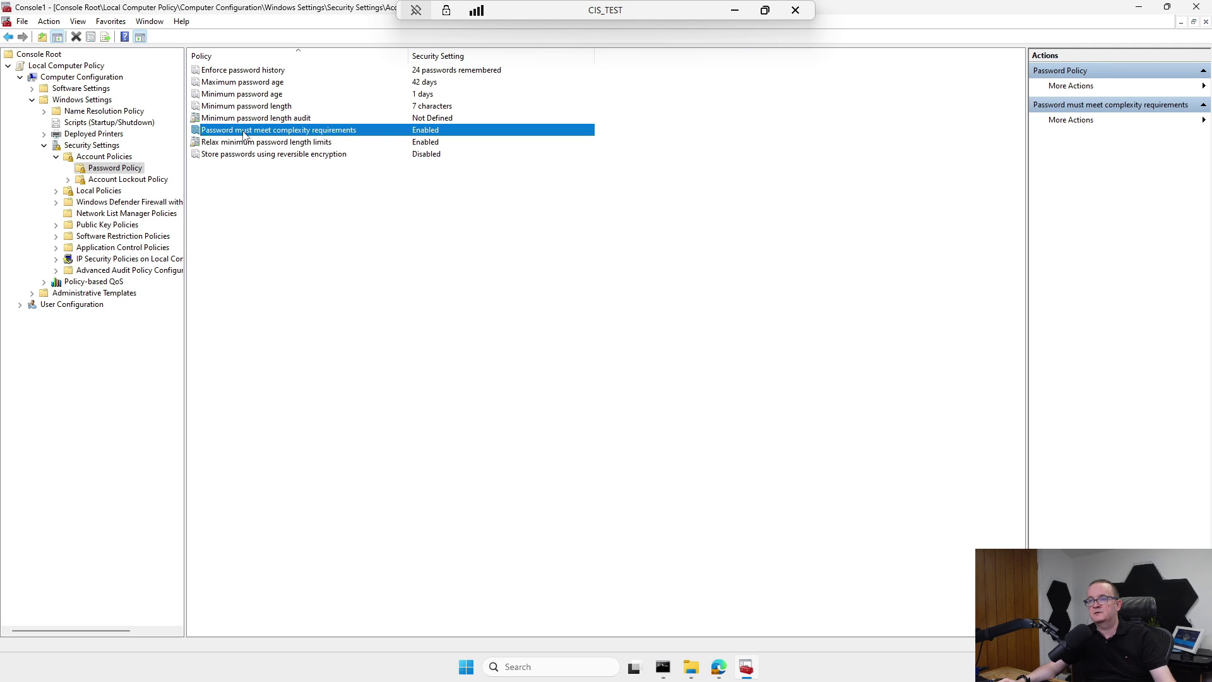
{"action": "double_click", "coordinate": [244, 131]}
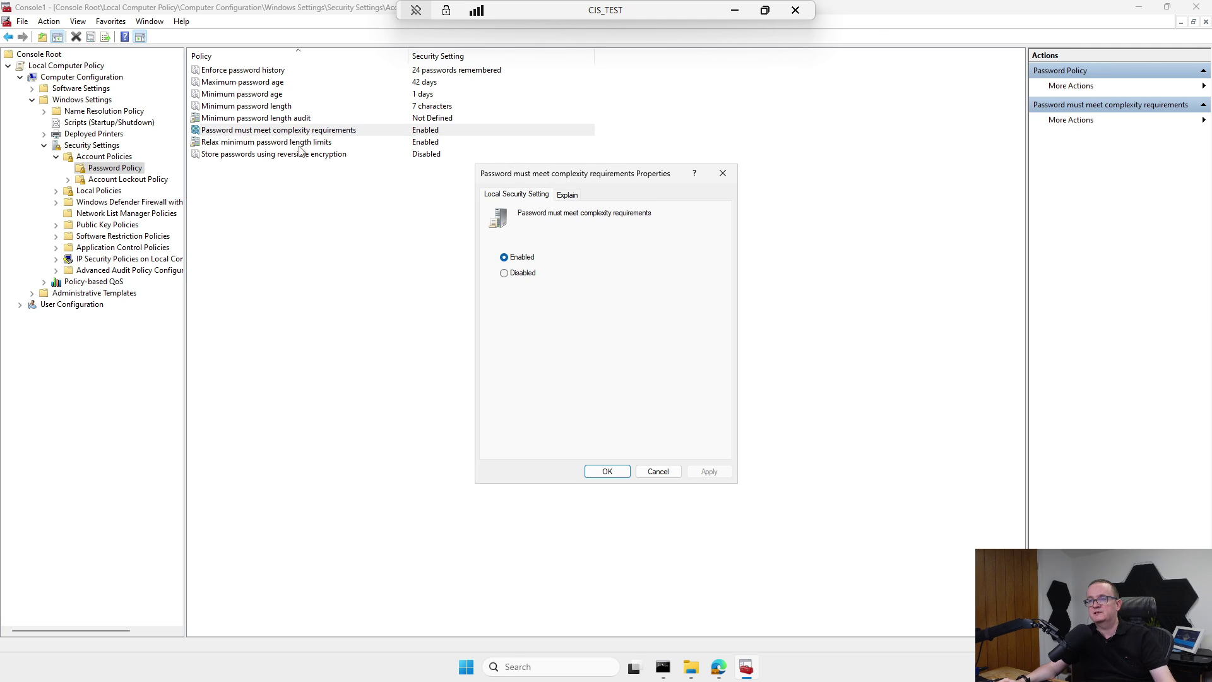
{"action": "left_click", "coordinate": [653, 477]}
{"action": "left_click", "coordinate": [657, 472]}
- Show the Account Lockout Policy with threshold 0 invalid logon attempts
{"action": "left_click", "coordinate": [365, 57]}
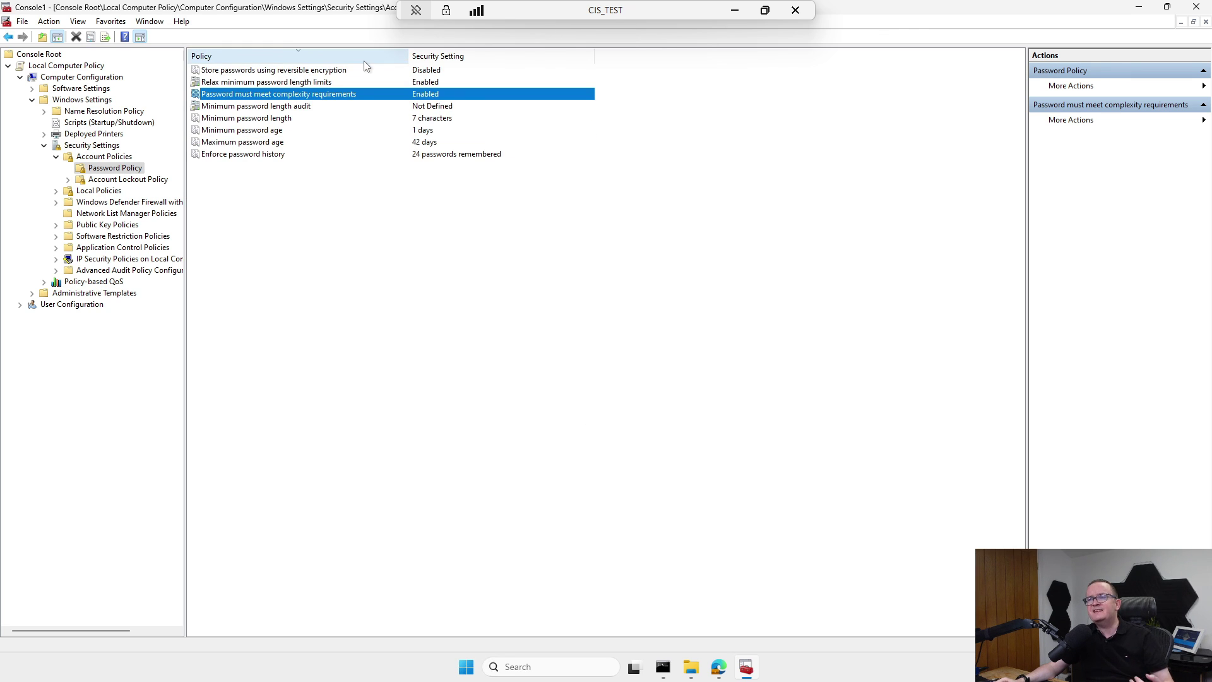
{"action": "left_click", "coordinate": [358, 55]}
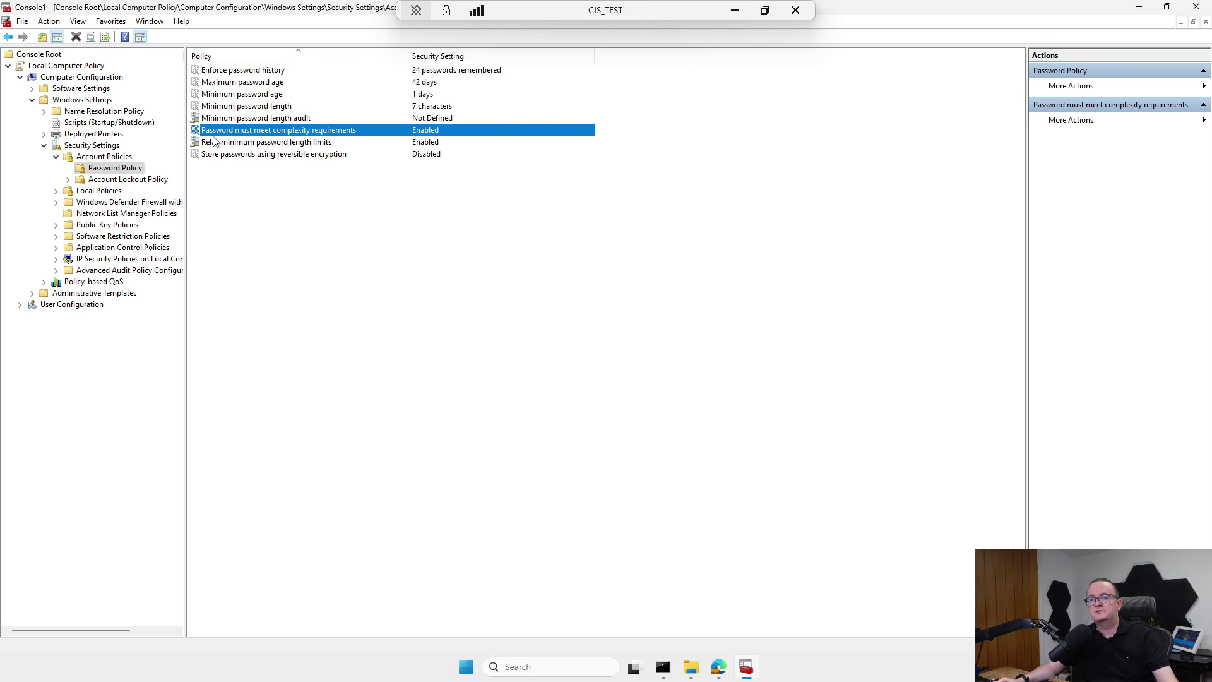
{"action": "left_click", "coordinate": [111, 180]}
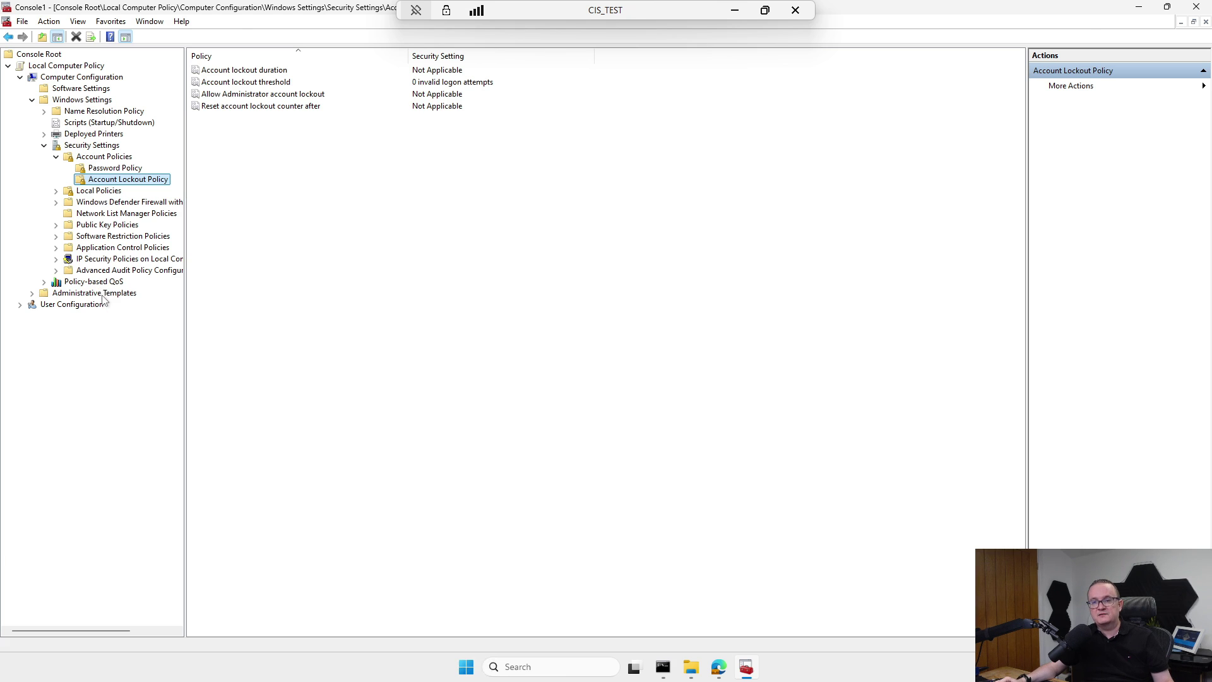
- Expand Administrative Templates > Control Panel > Personalization and select Prevent enabling lock screen camera
{"action": "left_click", "coordinate": [102, 294]}
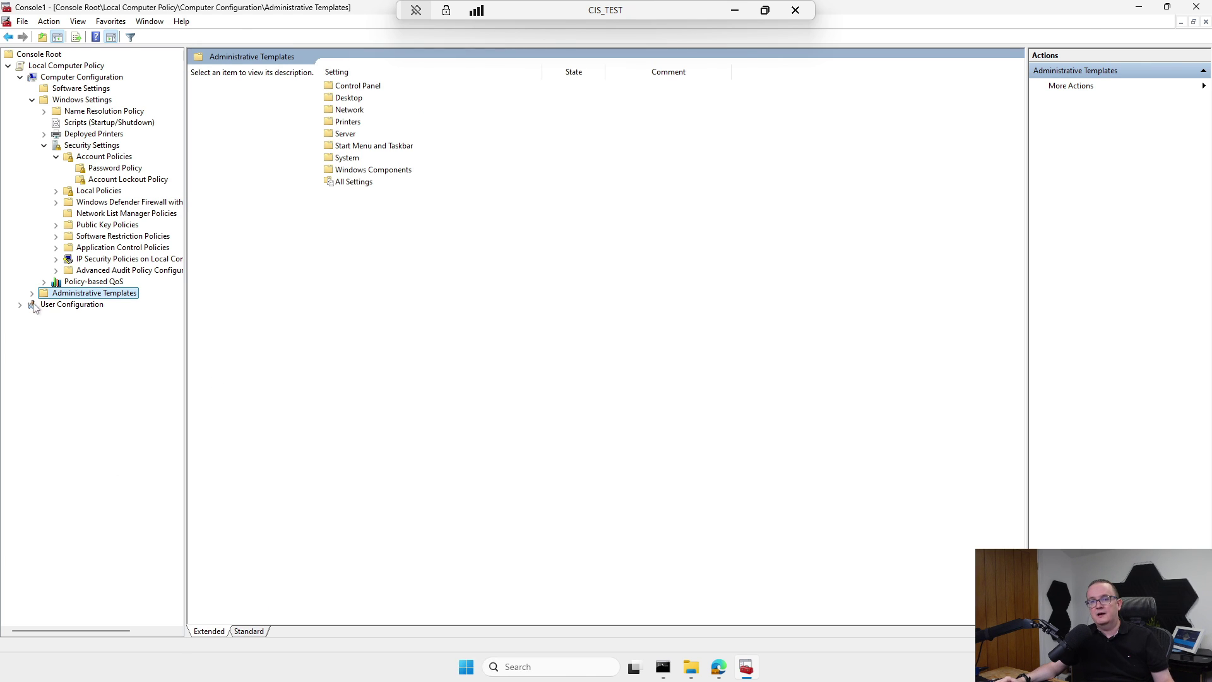
{"action": "left_click", "coordinate": [32, 294]}
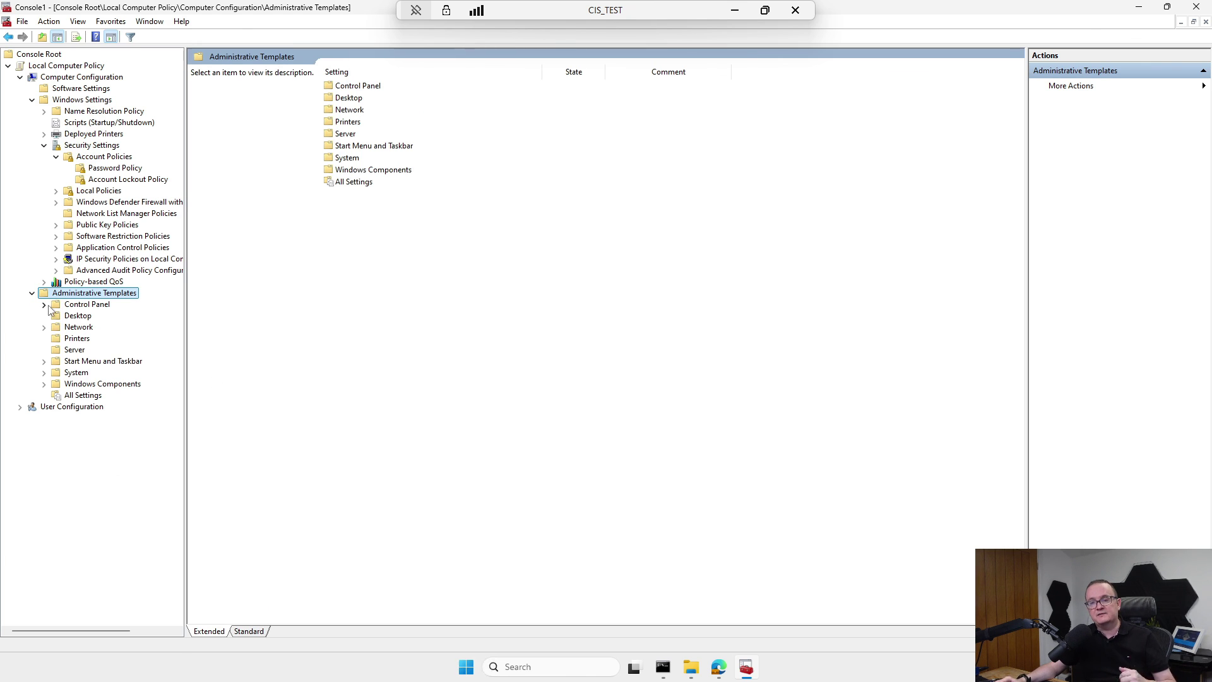
{"action": "left_click", "coordinate": [45, 305]}
{"action": "left_click", "coordinate": [100, 316]}
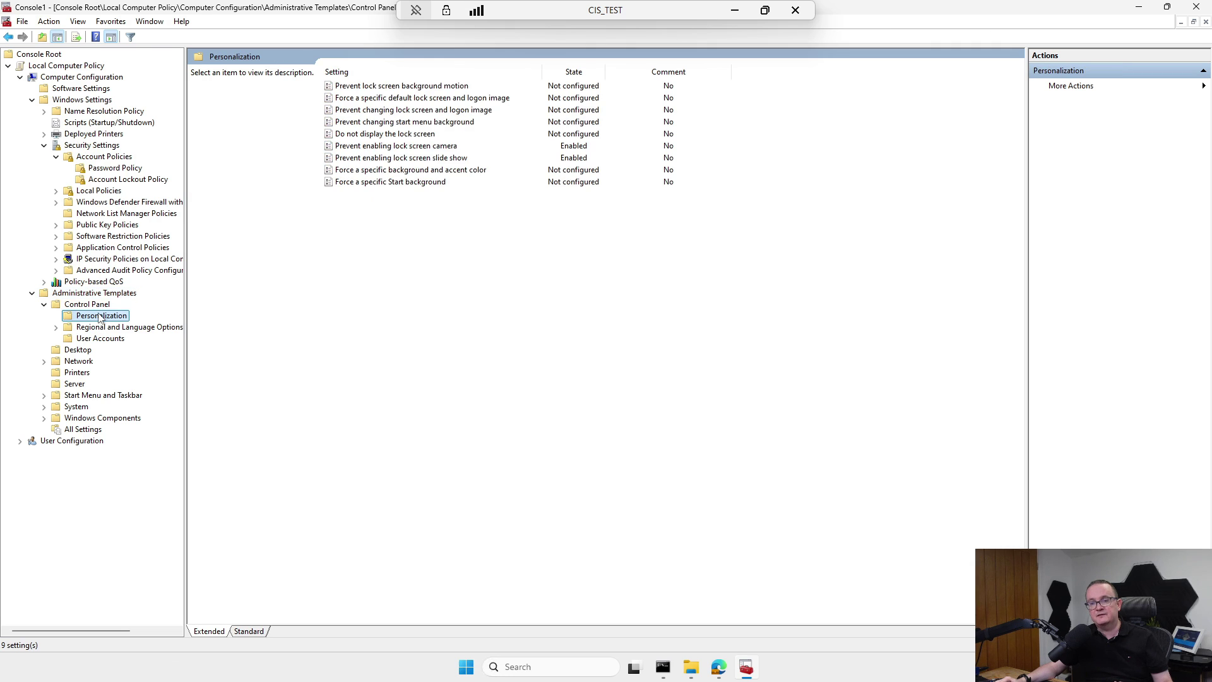
{"action": "left_click", "coordinate": [386, 147]}
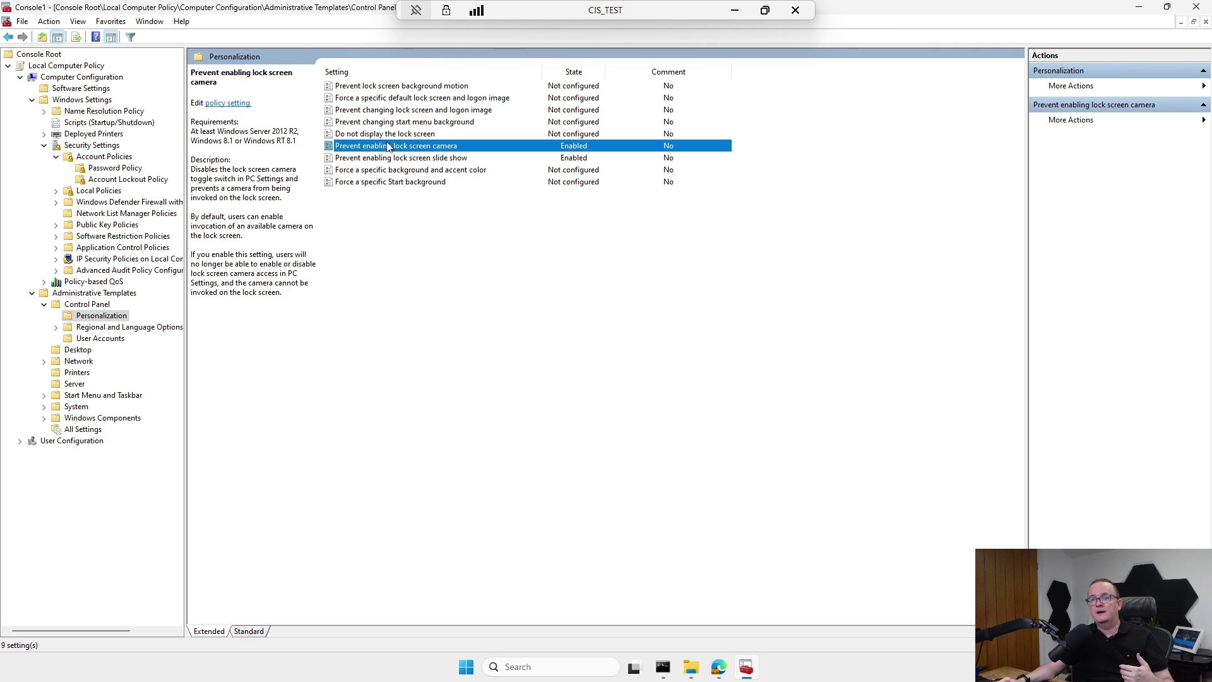